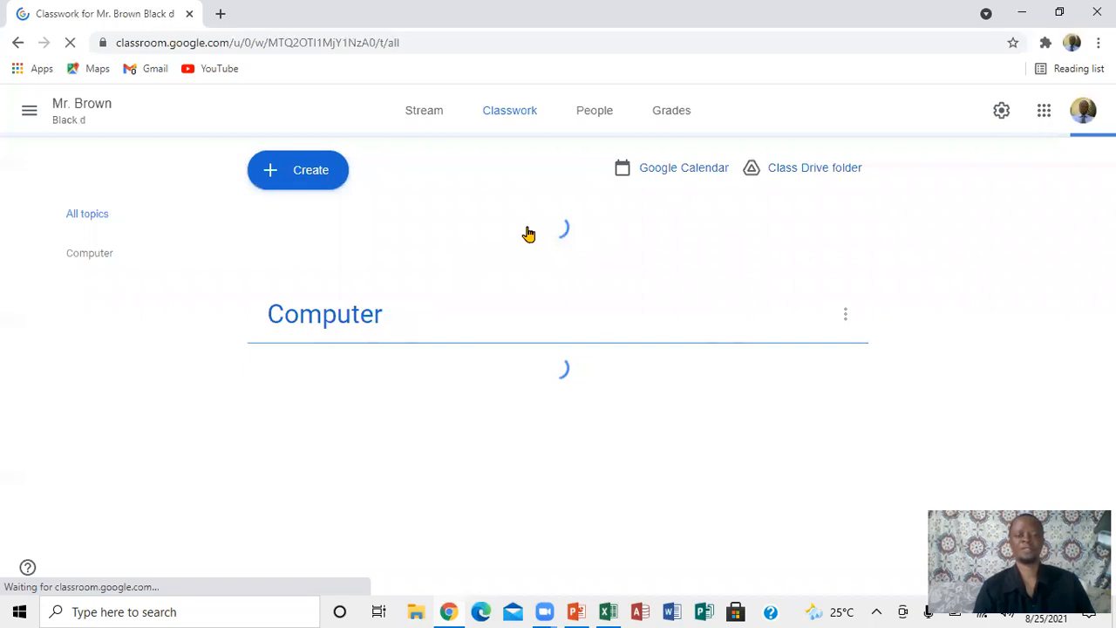
Step: Open the class stream and switch to the PowerPoint slide listing the Google Classroom topics
{"action": "left_click", "coordinate": [406, 116]}
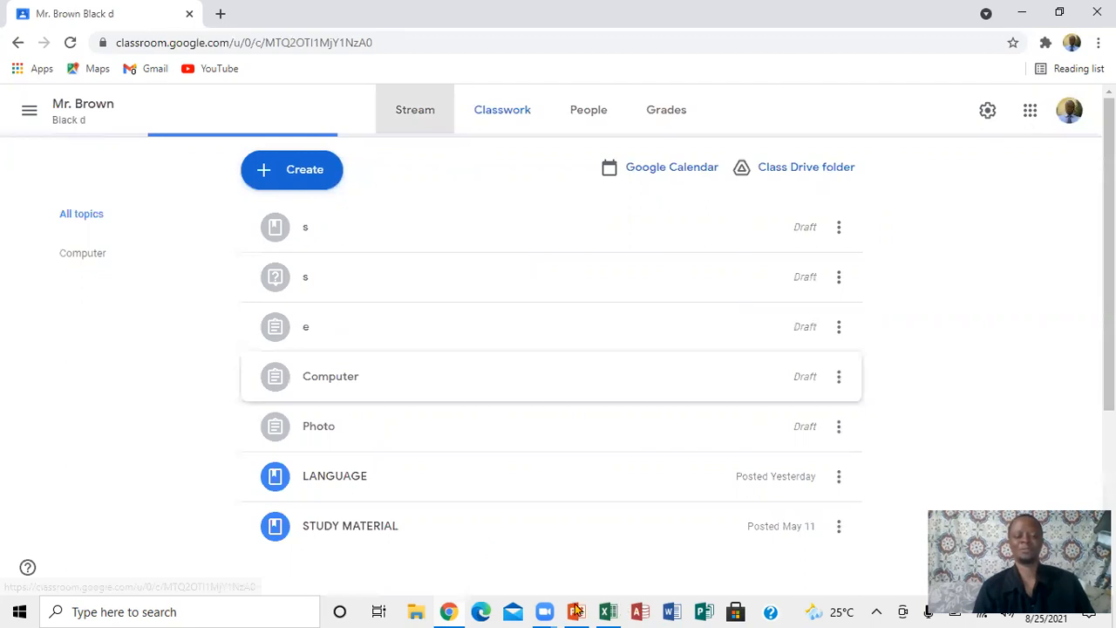
{"action": "mouse_move", "coordinate": [576, 611]}
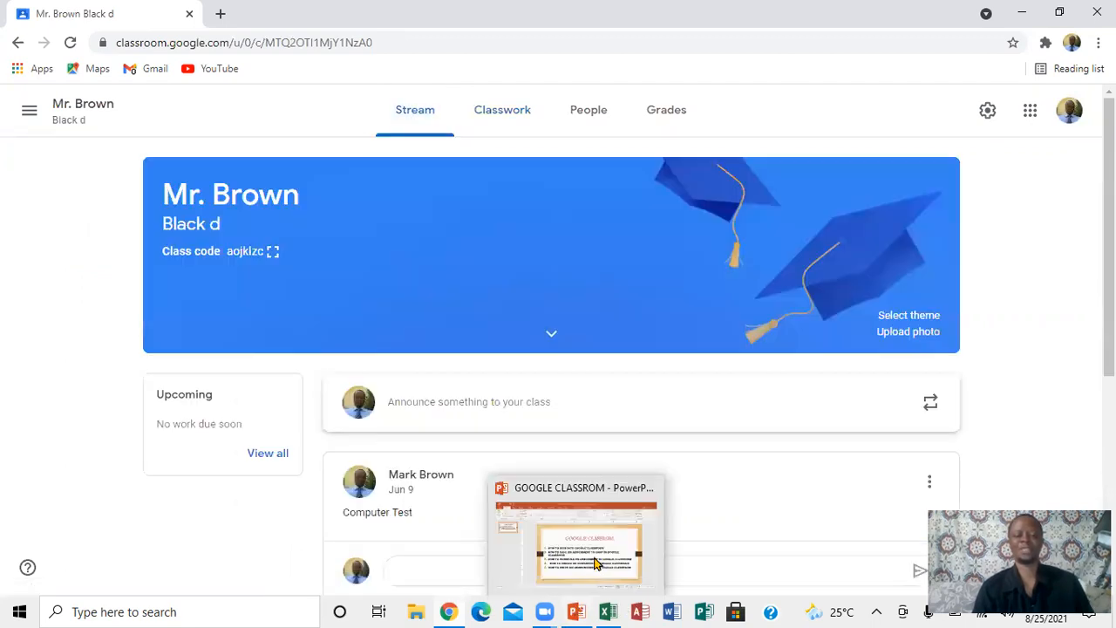
{"action": "left_click", "coordinate": [595, 563]}
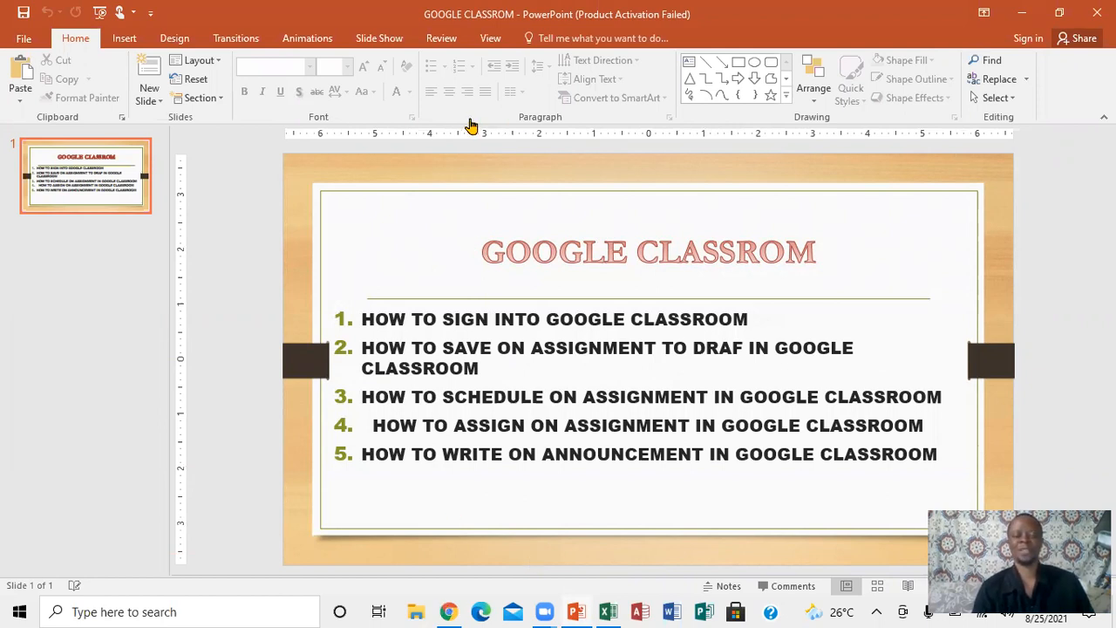
Step: Switch back to Google Classroom and start a new assignment in the class's classwork
{"action": "key", "text": "alt+Tab"}
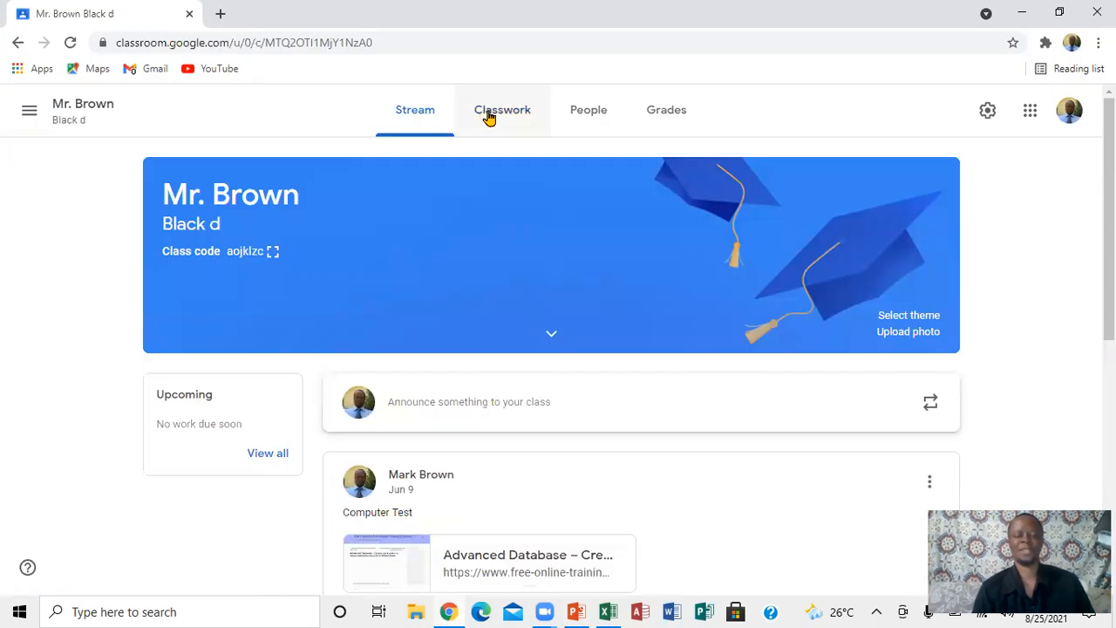
{"action": "left_click", "coordinate": [489, 117]}
{"action": "left_click", "coordinate": [297, 172]}
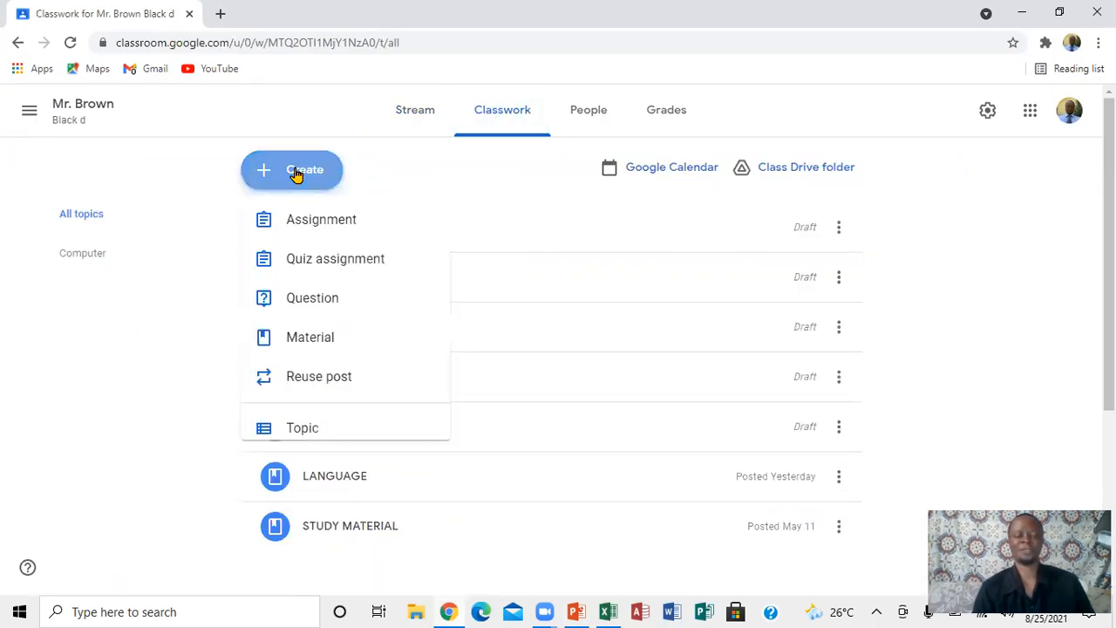
{"action": "left_click", "coordinate": [319, 227]}
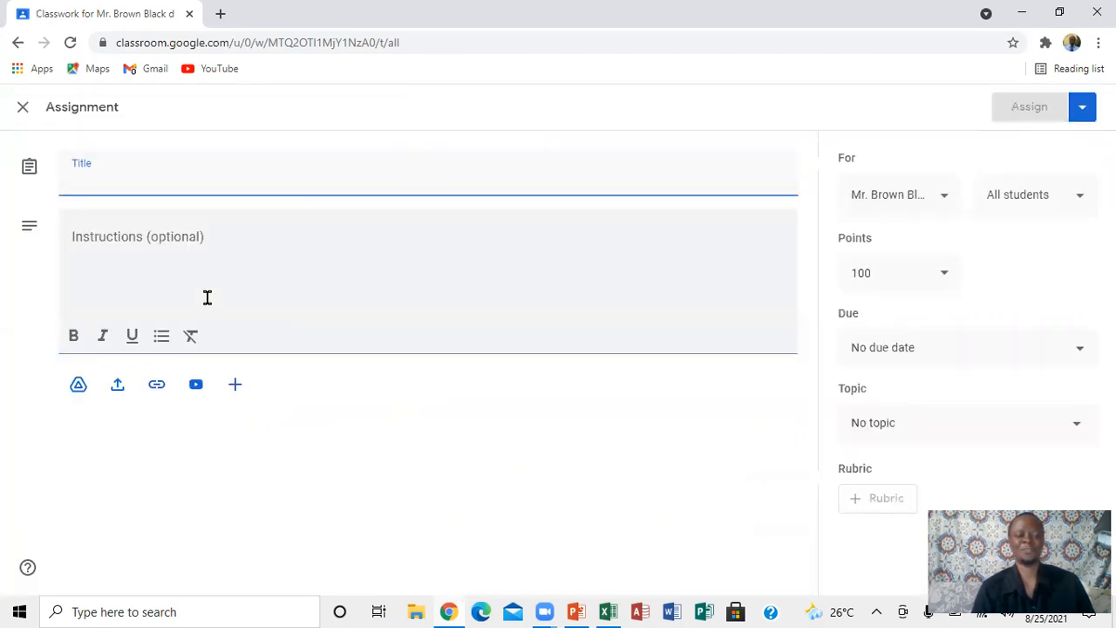
Step: Attach the recent Drive file "Blank Quiz" to the assignment
{"action": "left_click", "coordinate": [120, 386]}
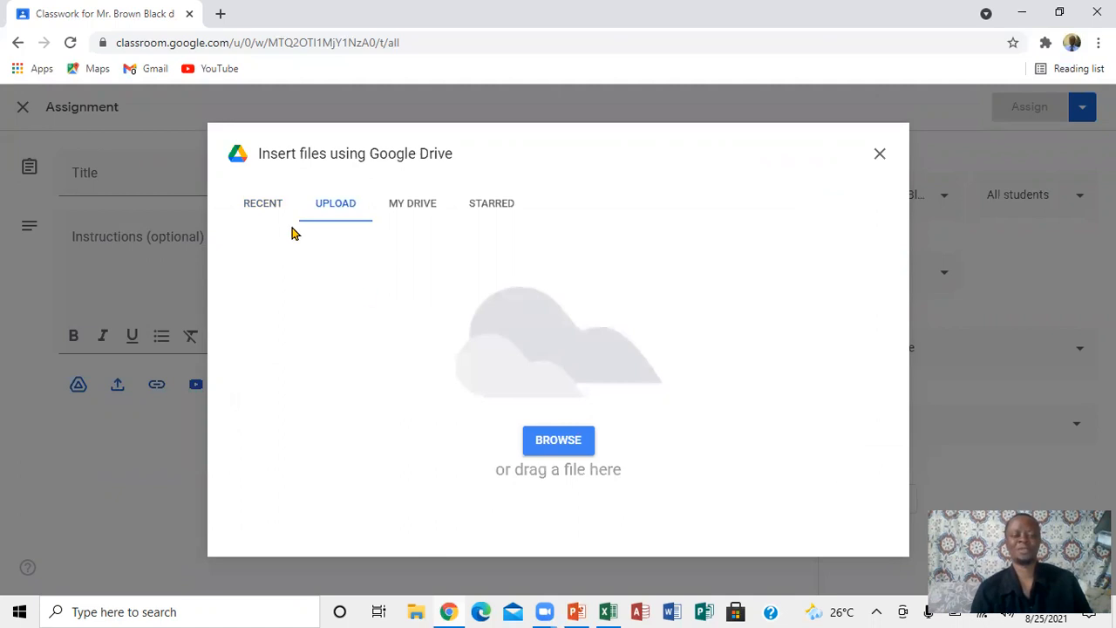
{"action": "left_click", "coordinate": [265, 207]}
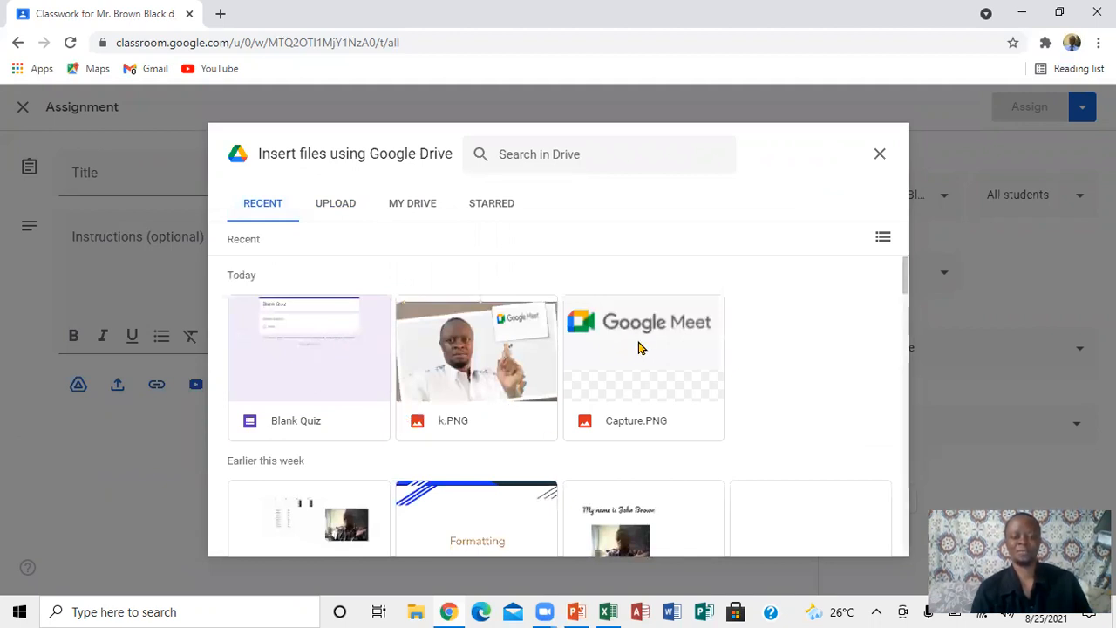
{"action": "left_click", "coordinate": [299, 355]}
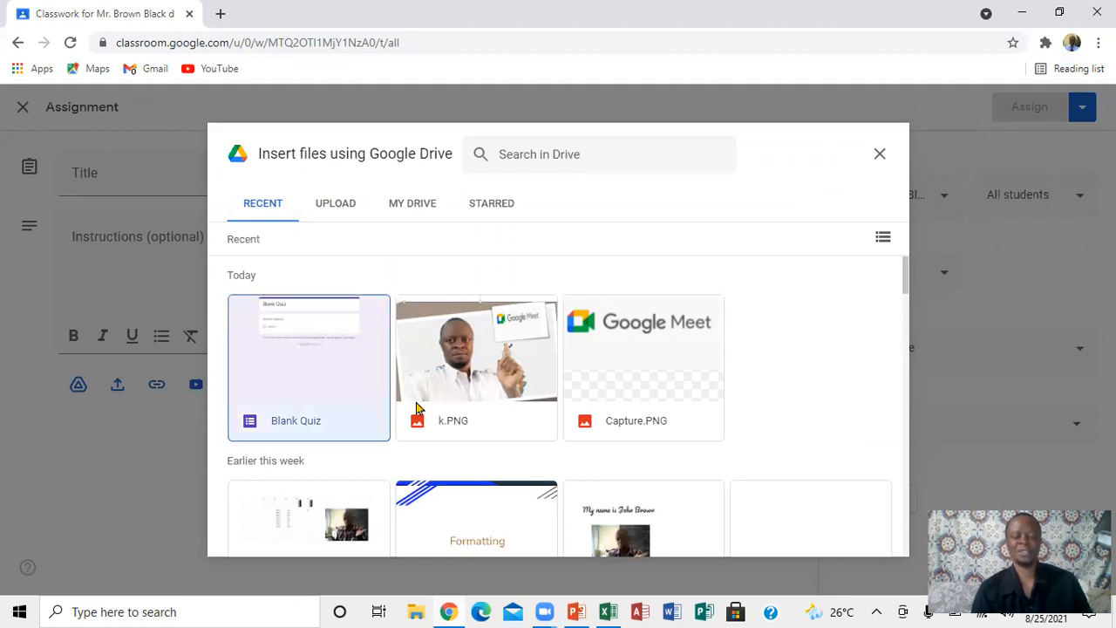
{"action": "left_click", "coordinate": [838, 544]}
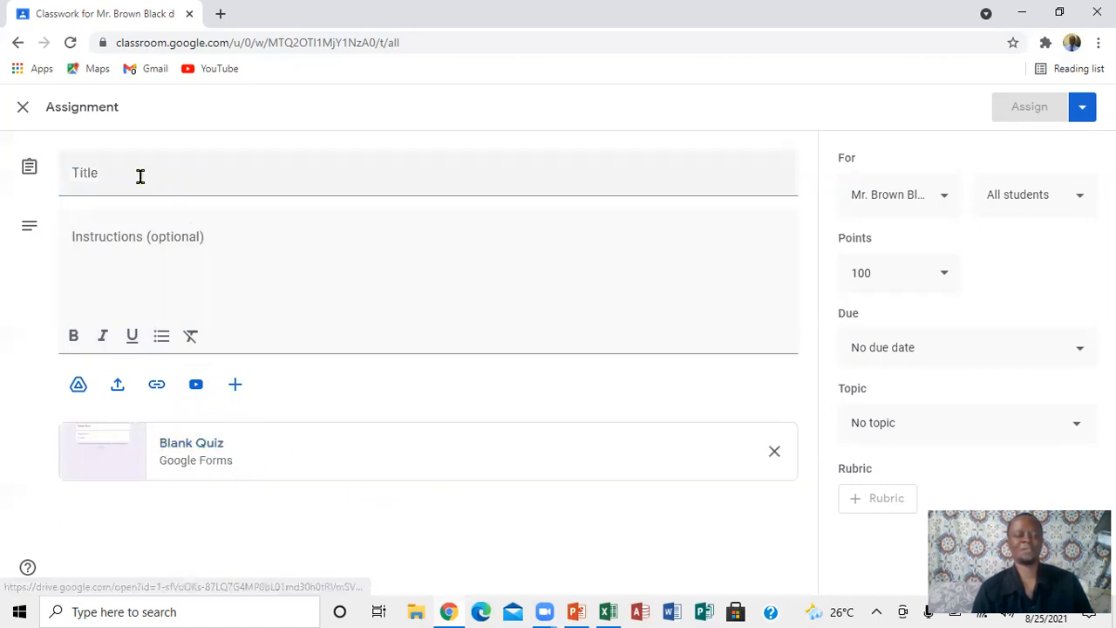
Step: Title the assignment "Computer test"
{"action": "left_click", "coordinate": [115, 173]}
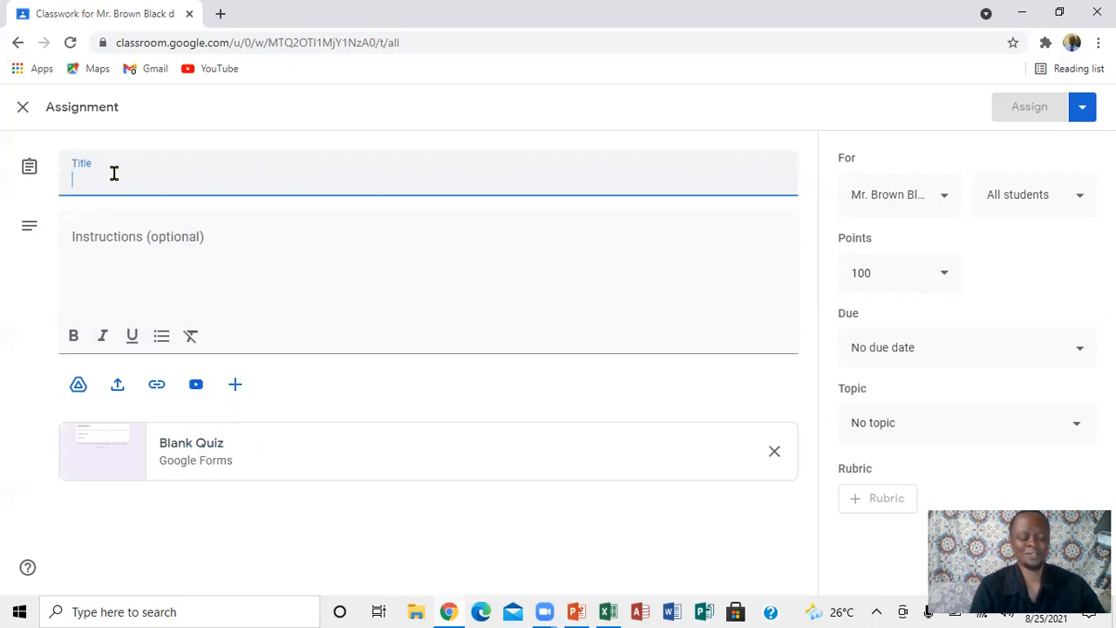
{"action": "type", "text": "C"}
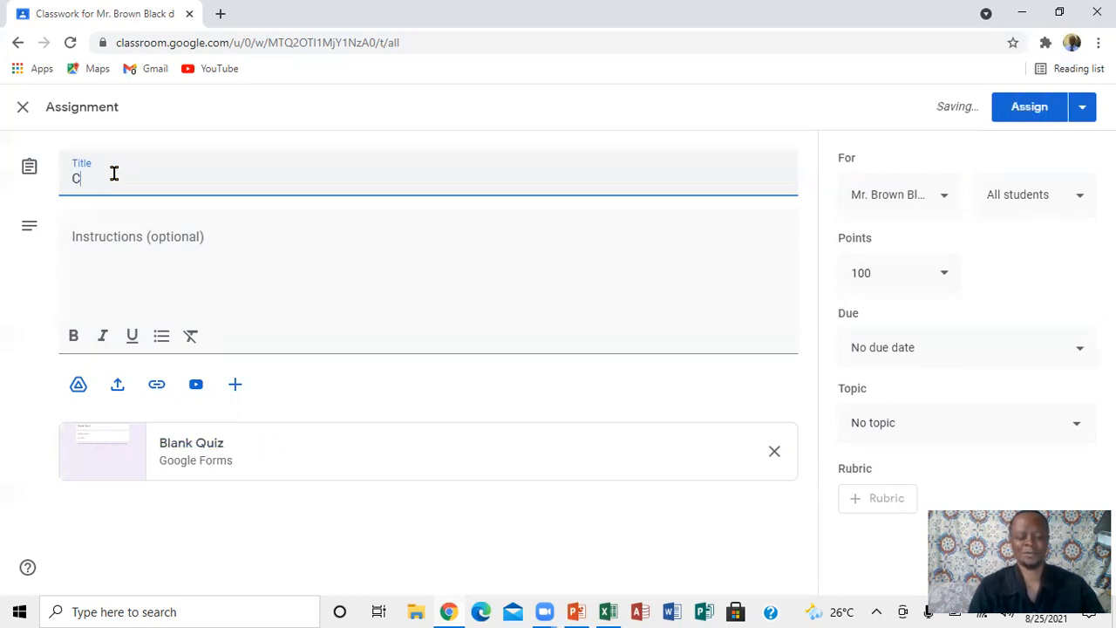
{"action": "type", "text": "omp"}
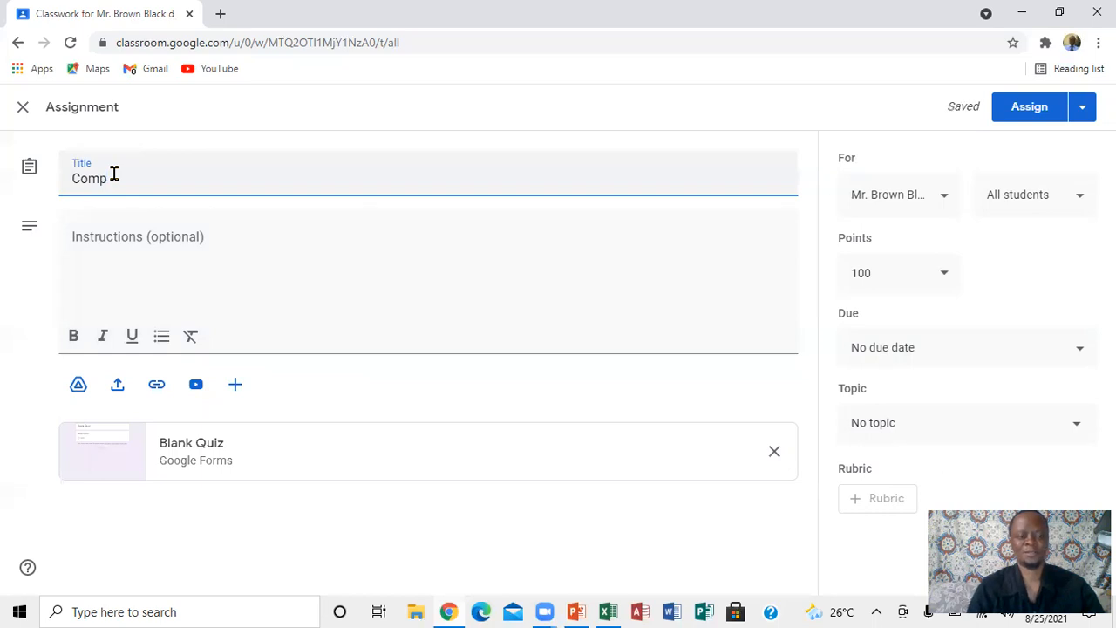
{"action": "type", "text": "uter test"}
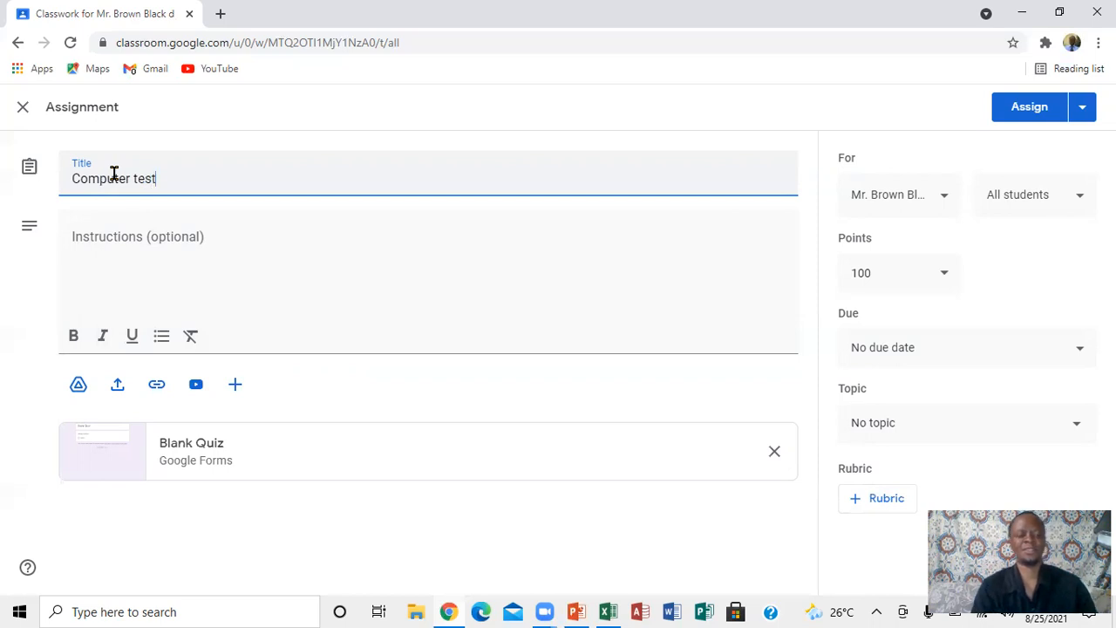
Step: Enter the assignment instructions "Do the following test below"
{"action": "left_click", "coordinate": [130, 248]}
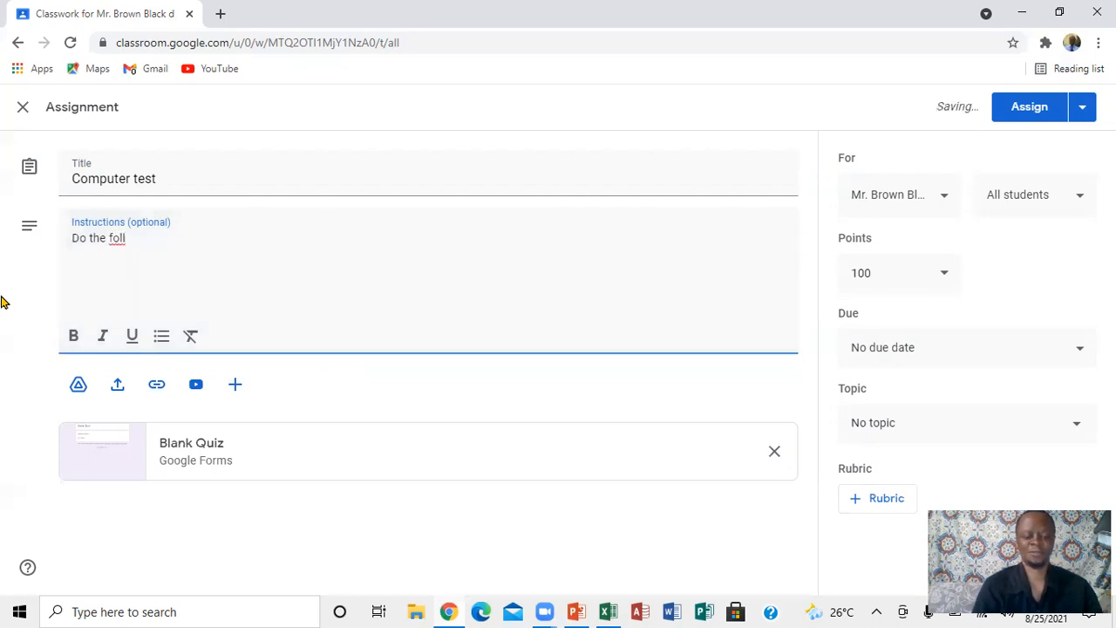
{"action": "type", "text": "wing tes"}
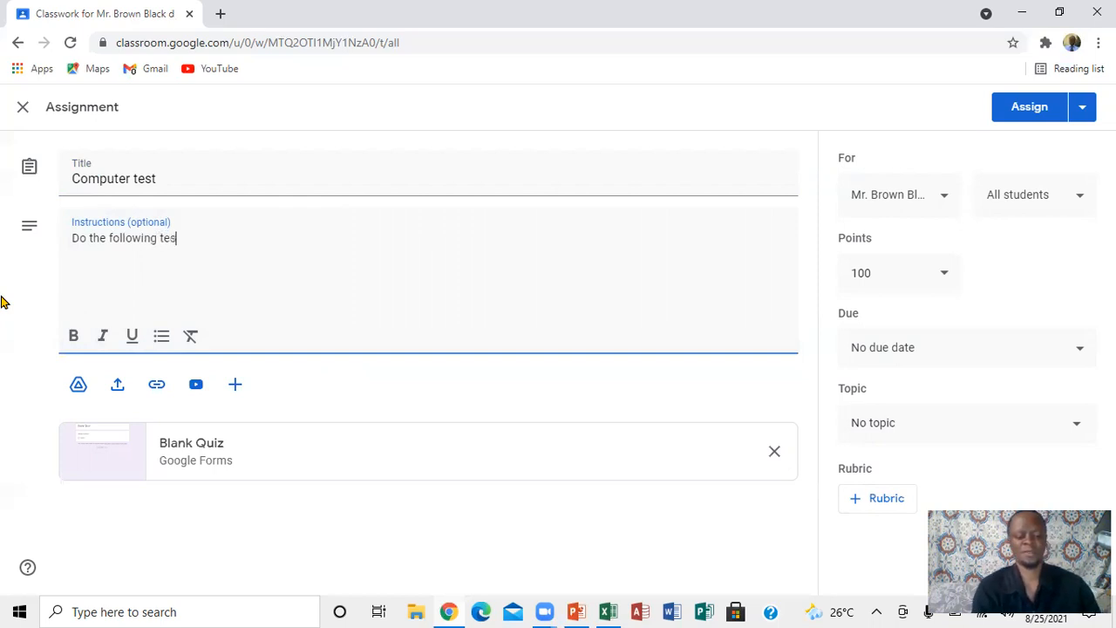
{"action": "type", "text": "t below"}
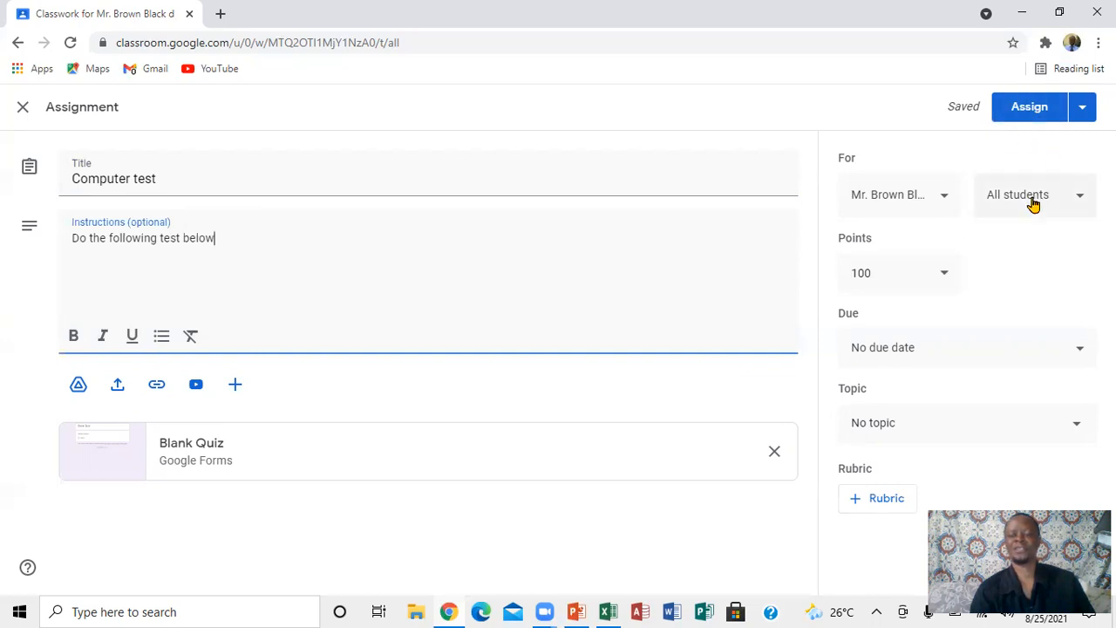
Step: Check the list of students receiving the assignment, keep all students, and save the assignment as a draft
{"action": "left_click", "coordinate": [1082, 200]}
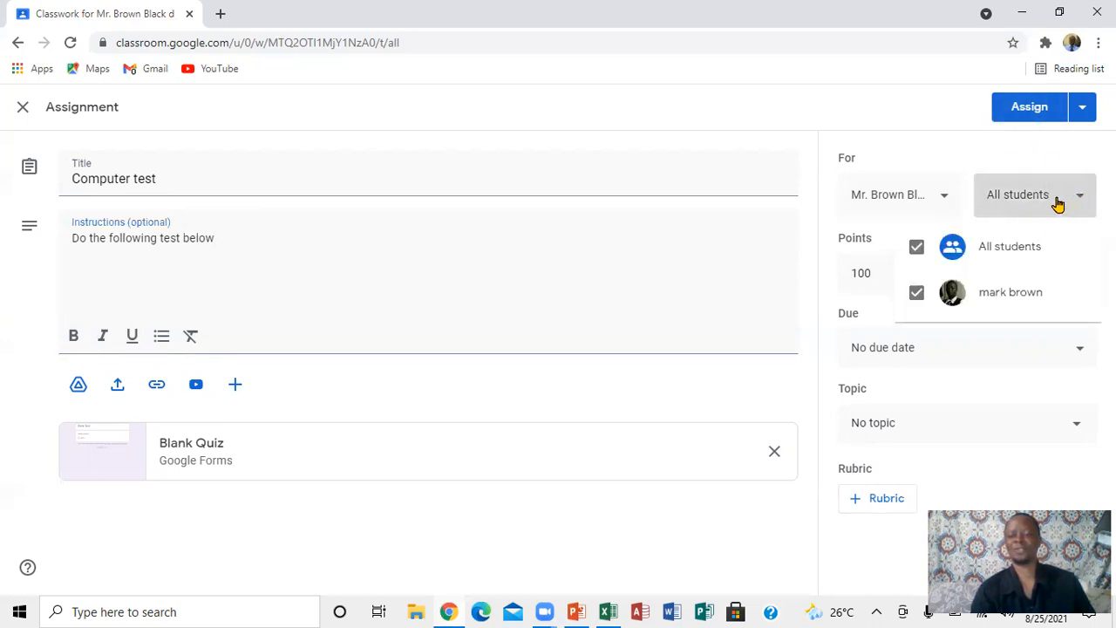
{"action": "left_click", "coordinate": [1057, 203]}
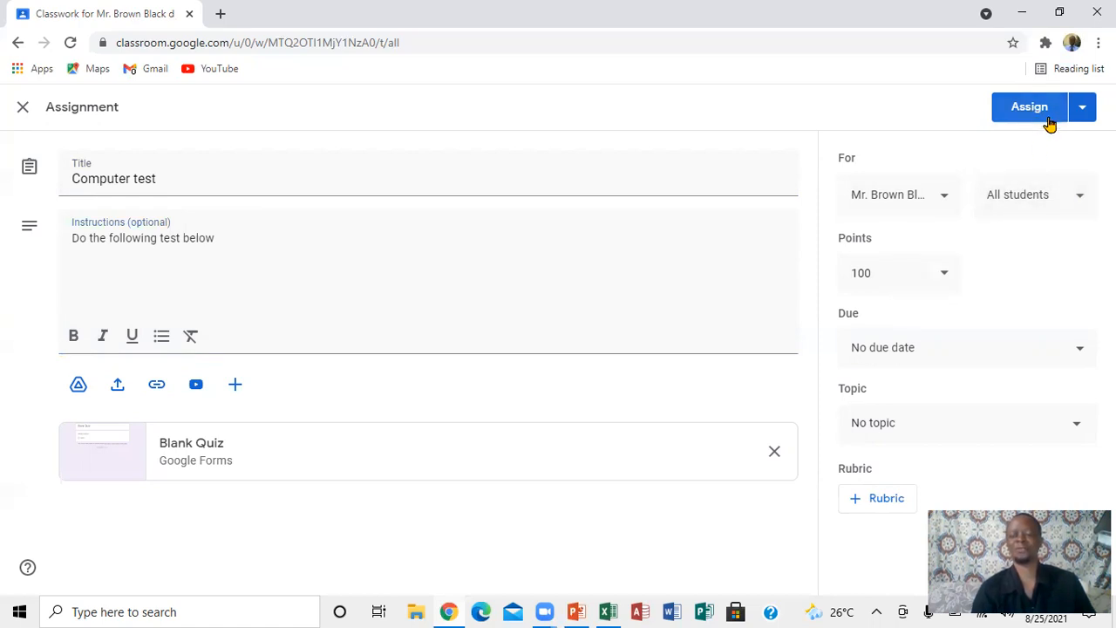
{"action": "left_click", "coordinate": [1083, 109]}
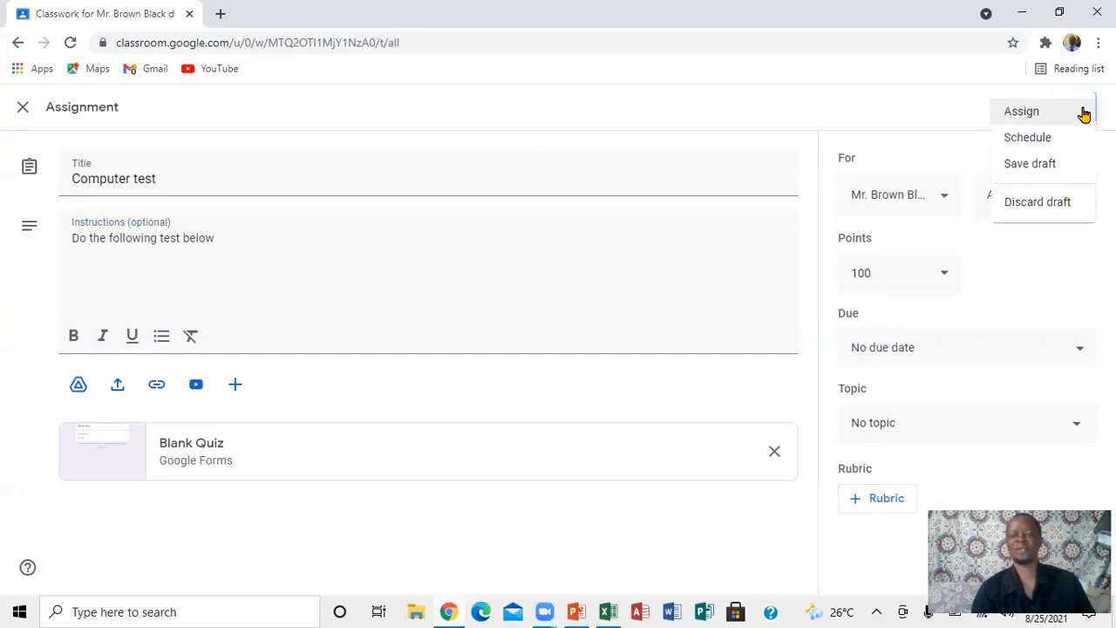
{"action": "left_click", "coordinate": [1027, 166]}
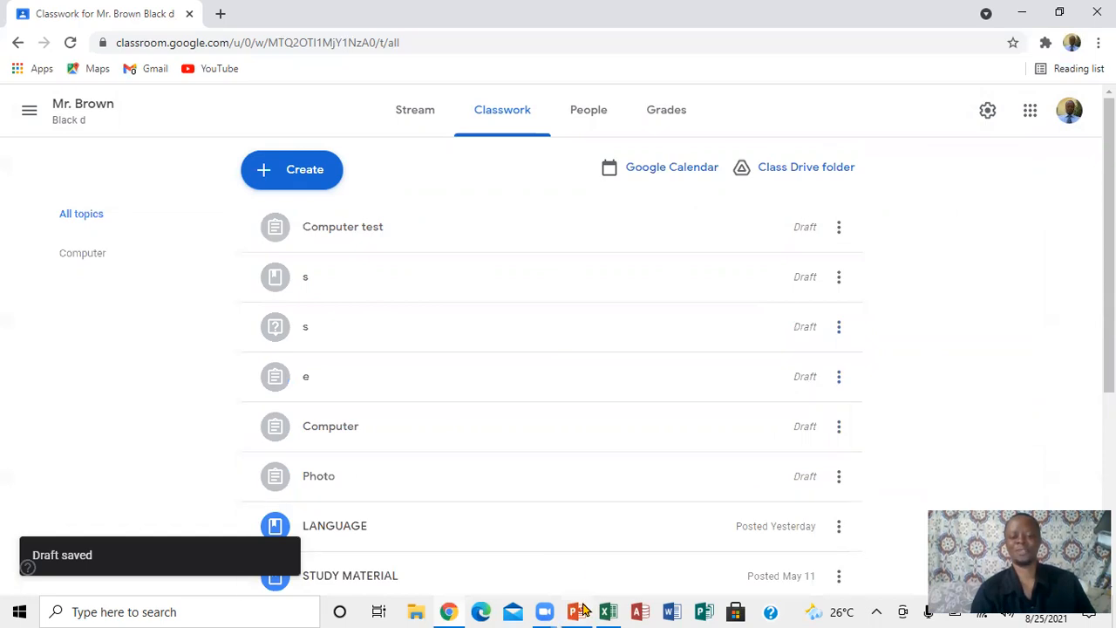
Step: Consult the topic list in the PowerPoint presentation, and start another new assignment back in Google Classroom
{"action": "mouse_move", "coordinate": [575, 610]}
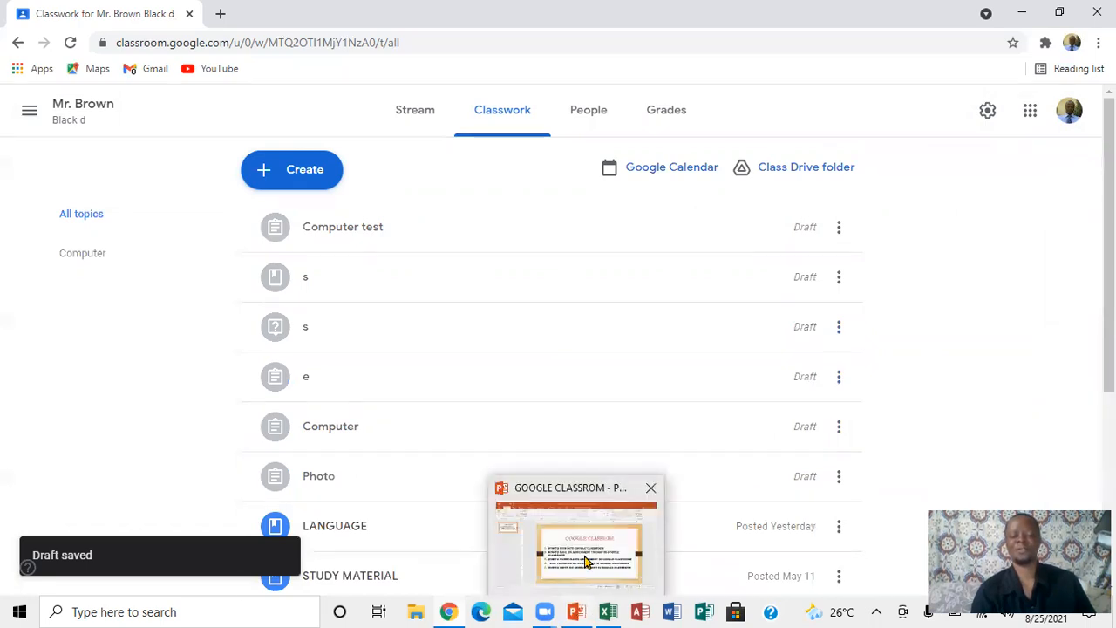
{"action": "left_click", "coordinate": [586, 563]}
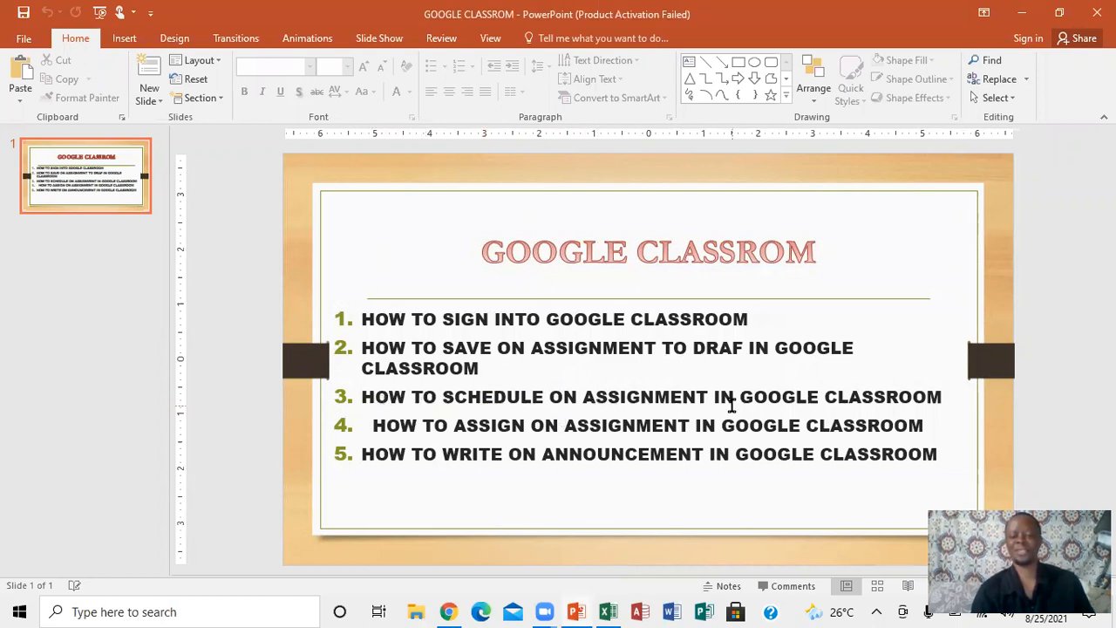
{"action": "left_click", "coordinate": [449, 611]}
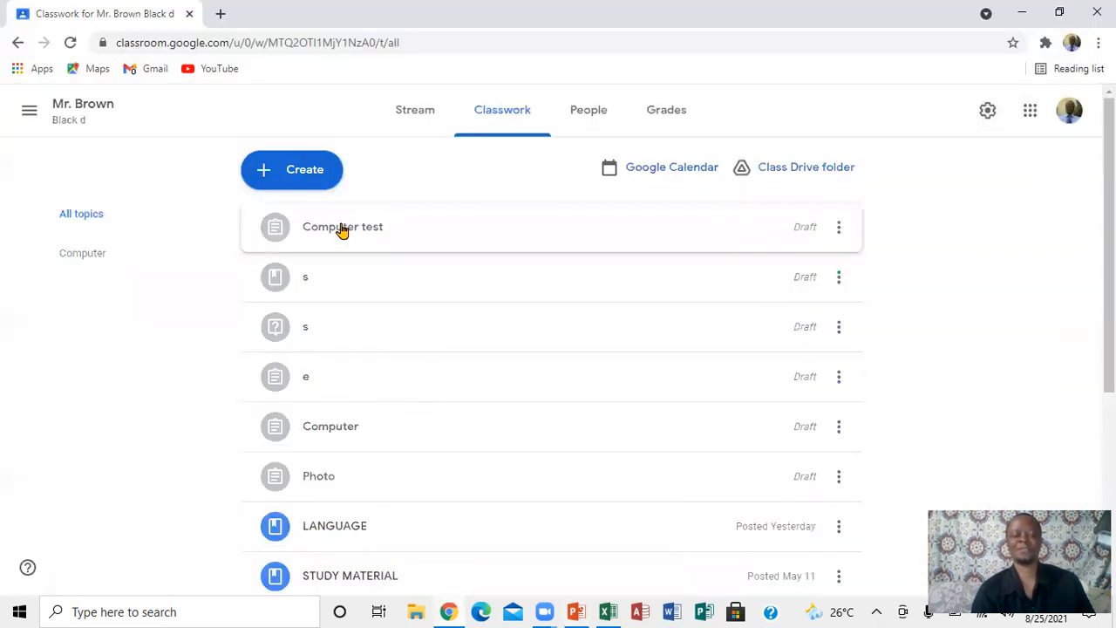
{"action": "left_click", "coordinate": [304, 171]}
{"action": "left_click", "coordinate": [302, 218]}
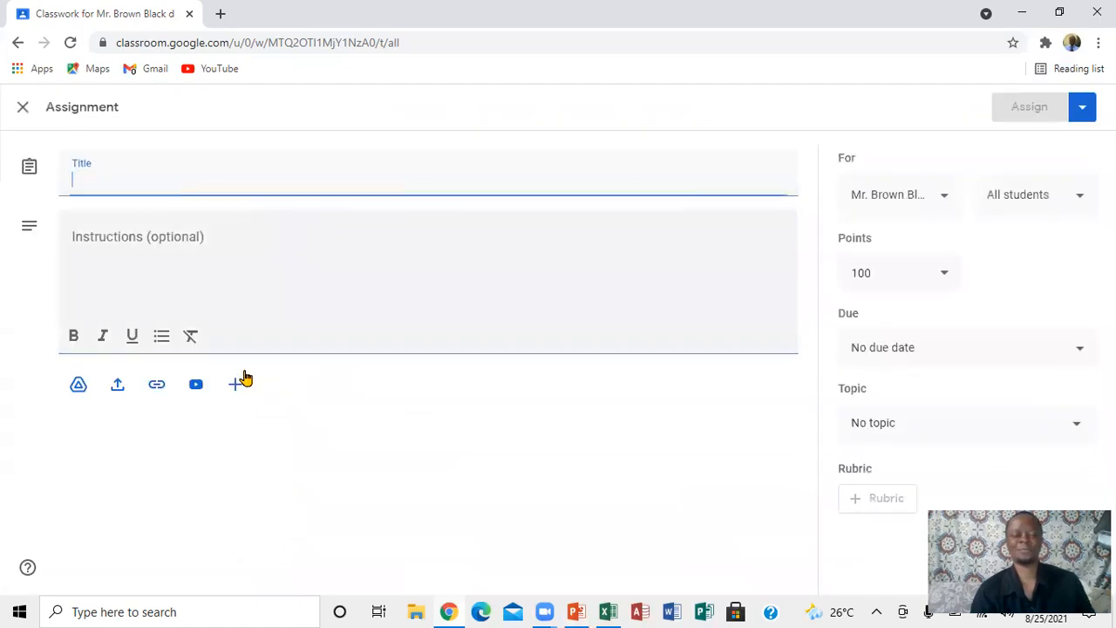
Step: Search YouTube for "how to create a basic microsoft word" from the new assignment's attachment options
{"action": "left_click", "coordinate": [196, 388]}
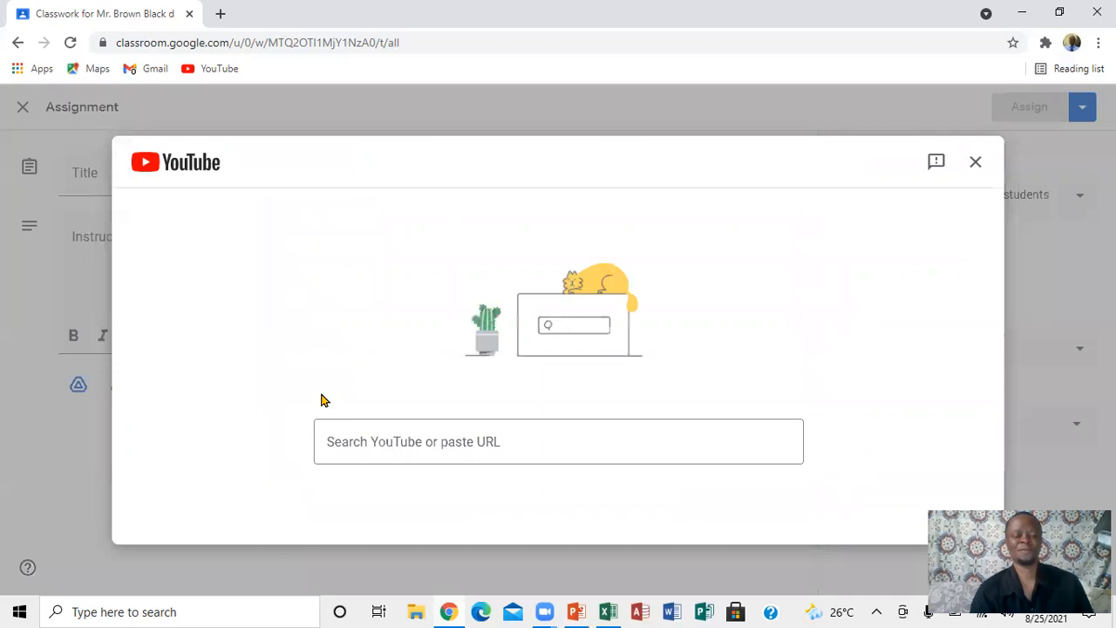
{"action": "left_click", "coordinate": [386, 438]}
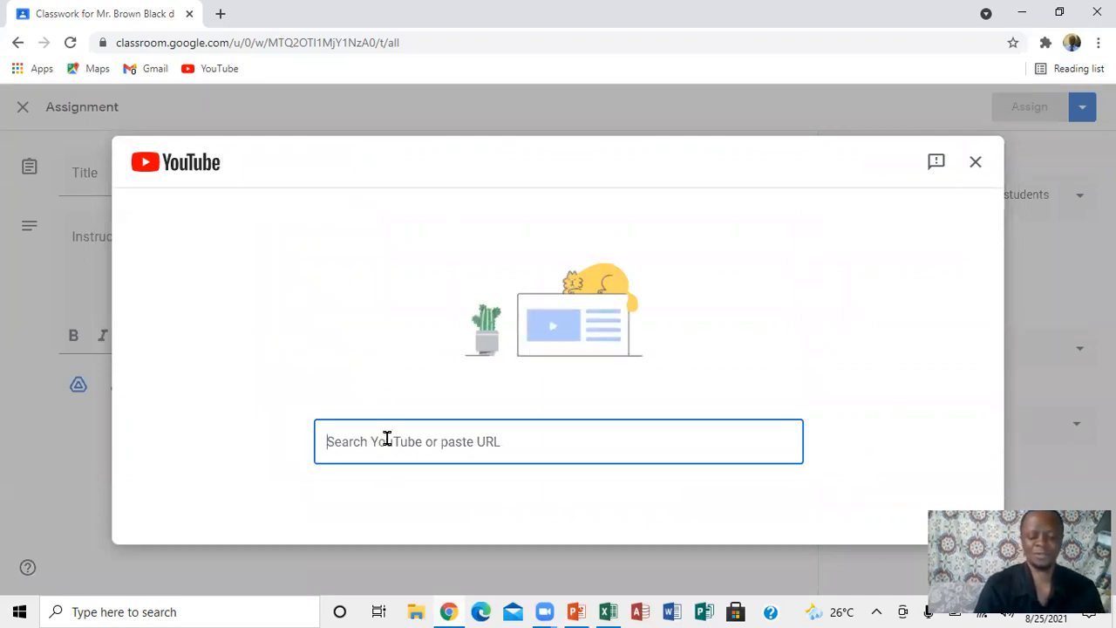
{"action": "type", "text": "how to create"}
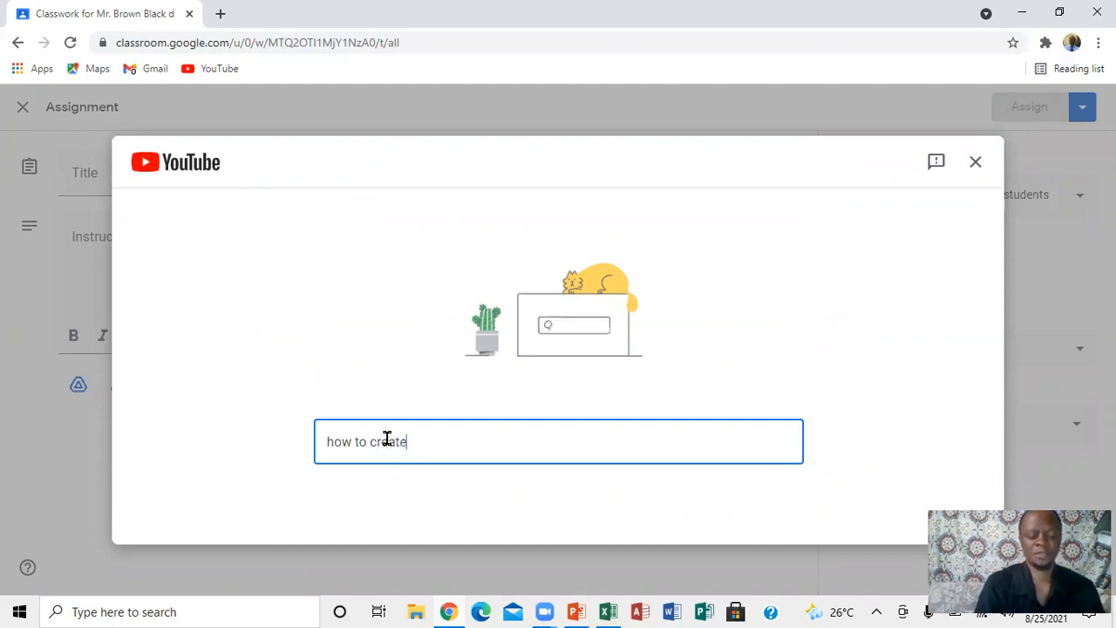
{"action": "type", "text": " a basic"}
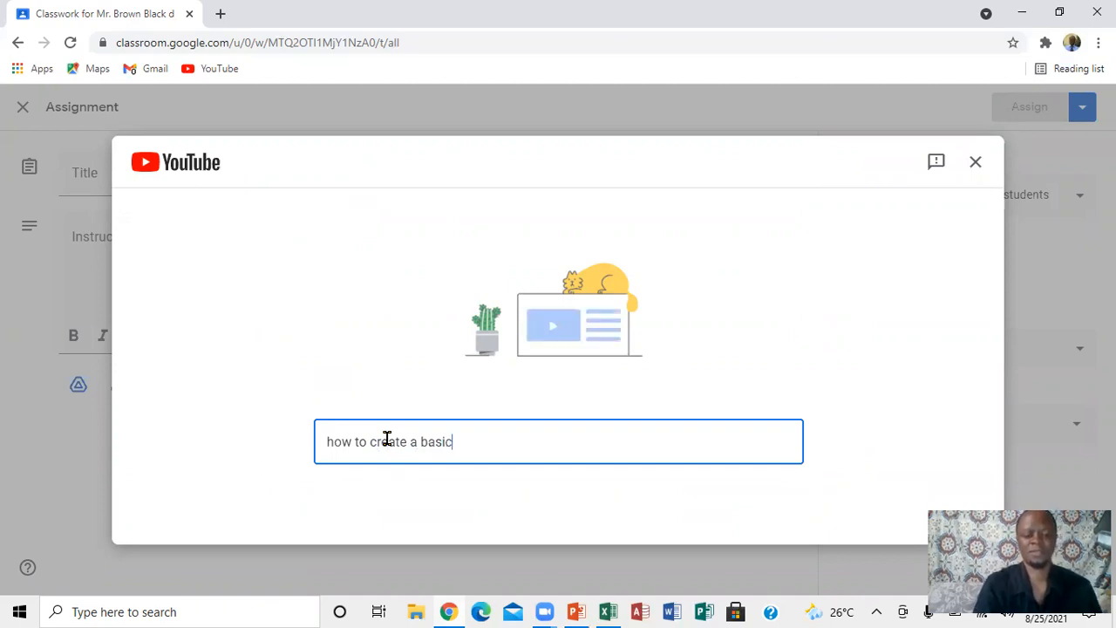
{"action": "type", "text": " micros"}
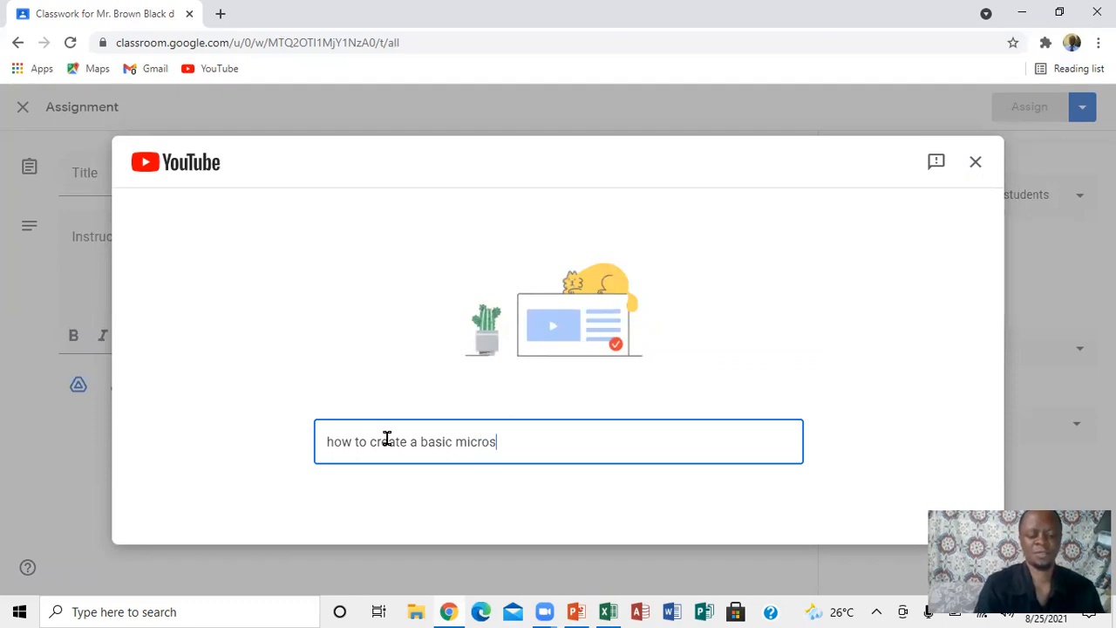
{"action": "type", "text": "oft"}
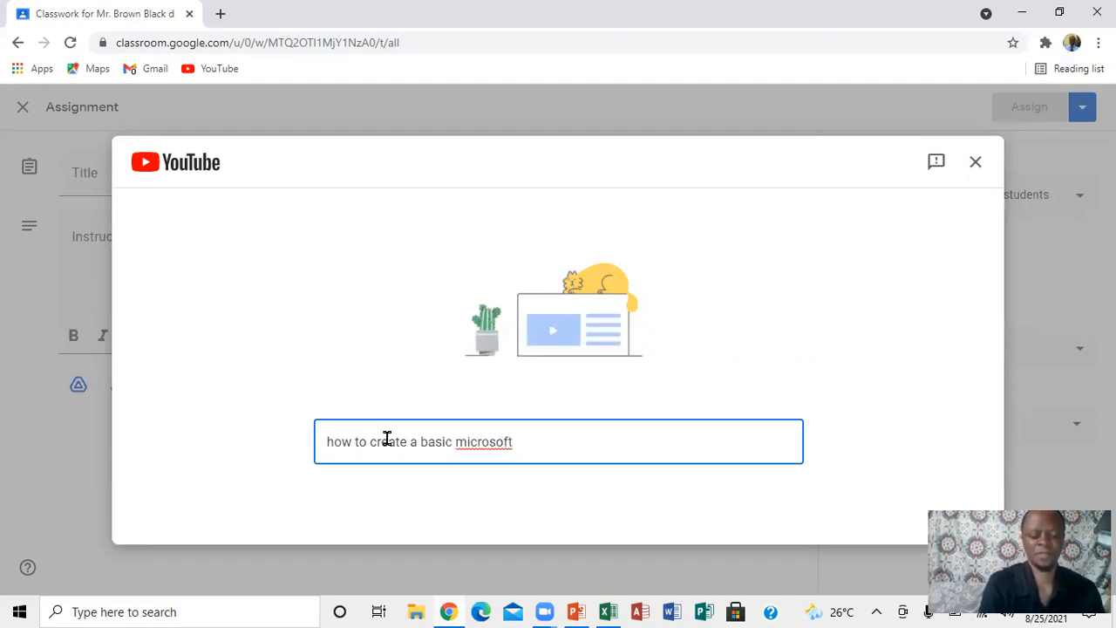
{"action": "type", "text": " word"}
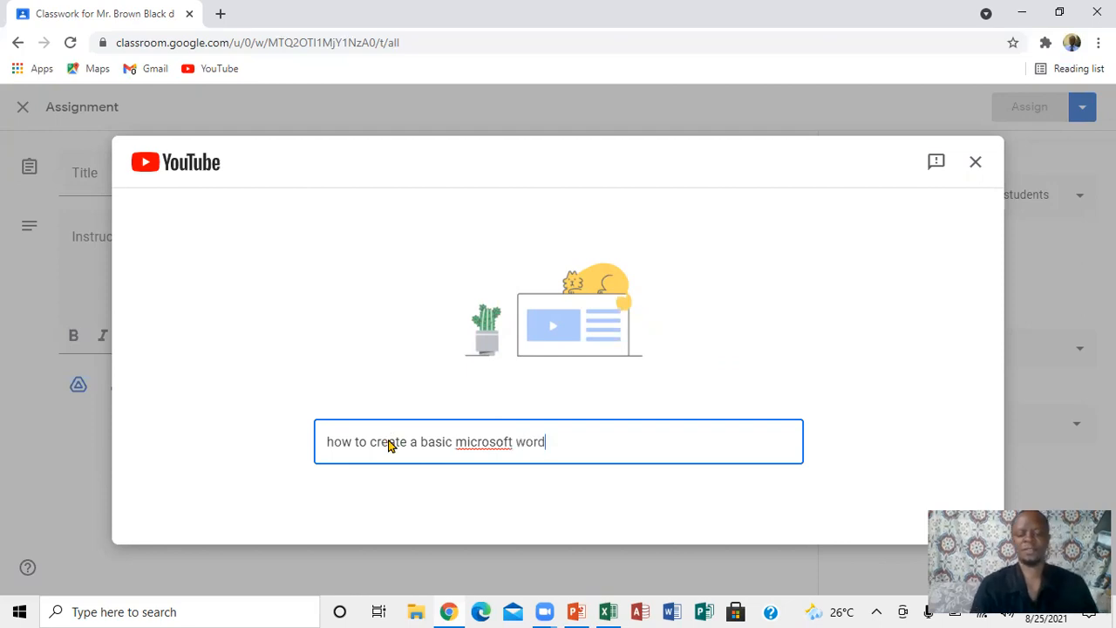
{"action": "key", "text": "Return"}
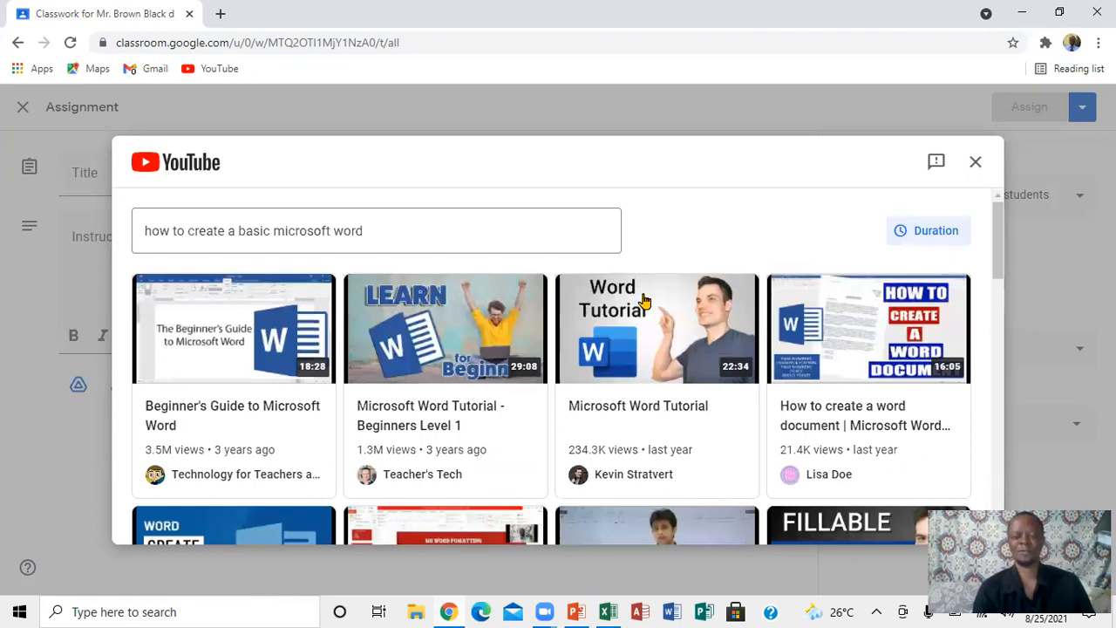
Step: Attach the YouTube video "How to Create a Basic Microsoft word Document" from the search results to the assignment
{"action": "scroll", "coordinate": [643, 301], "scroll_direction": "down", "scroll_amount": 3}
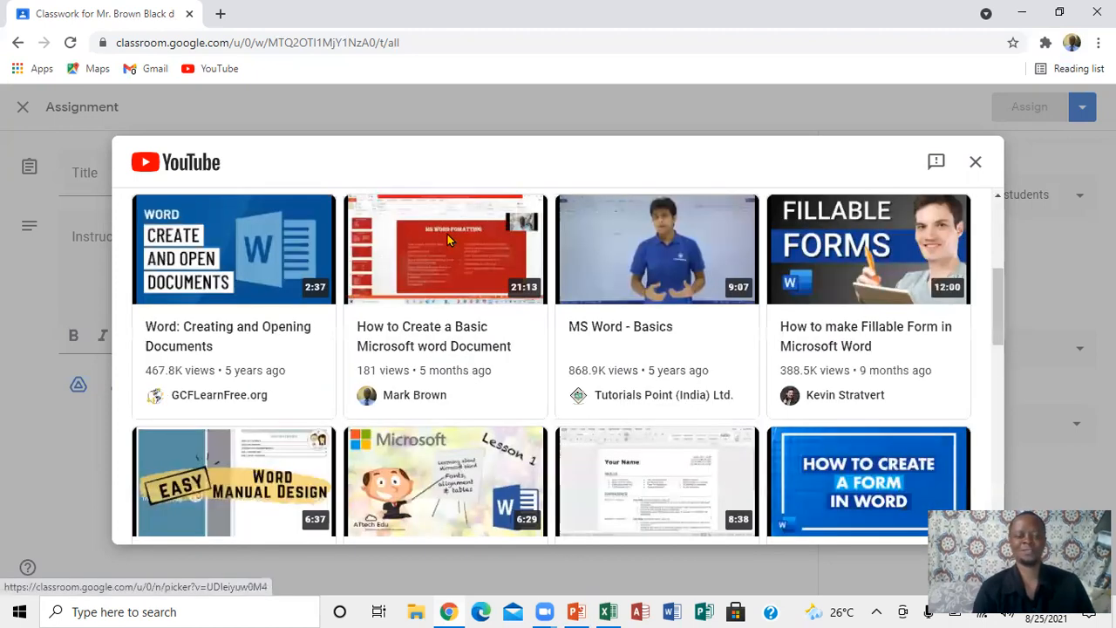
{"action": "left_click", "coordinate": [447, 234]}
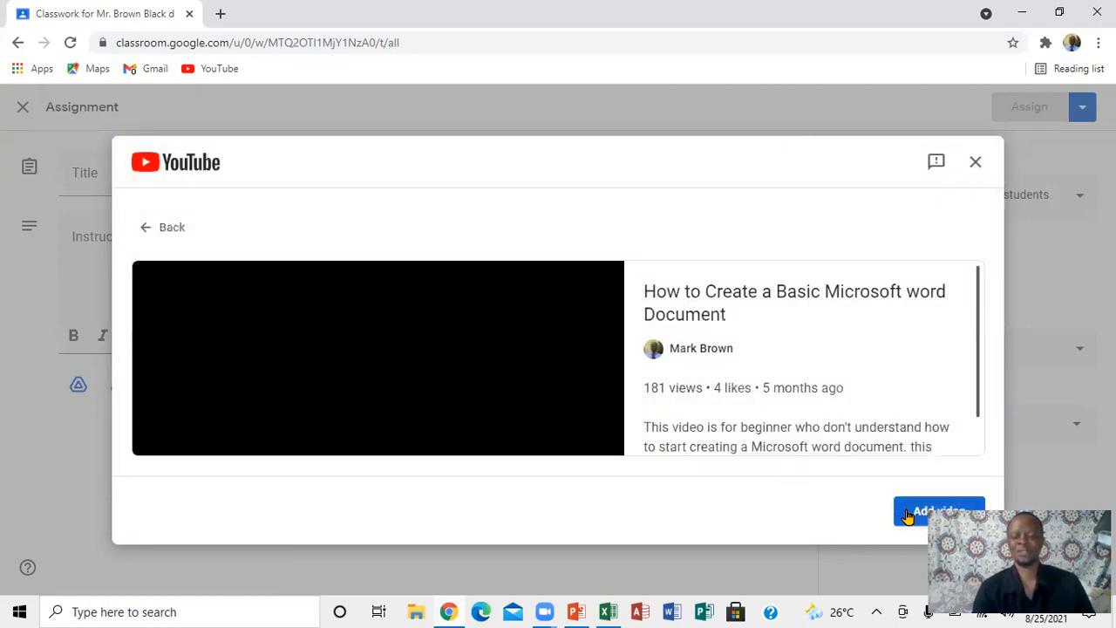
{"action": "left_click", "coordinate": [906, 518]}
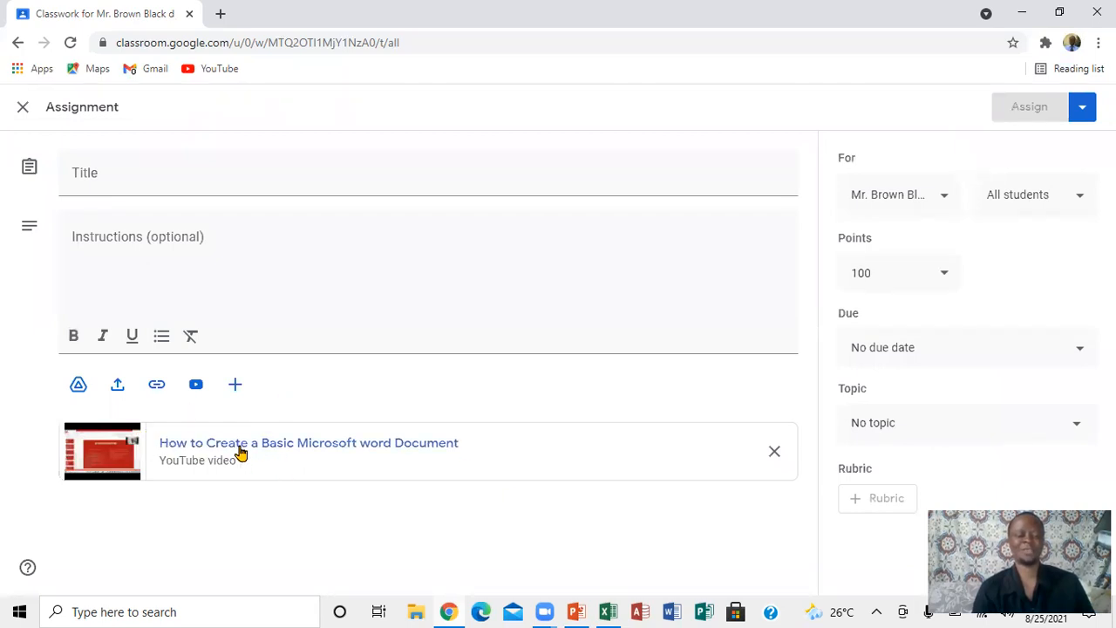
Step: Title the video assignment "Ms word"
{"action": "left_click", "coordinate": [102, 177]}
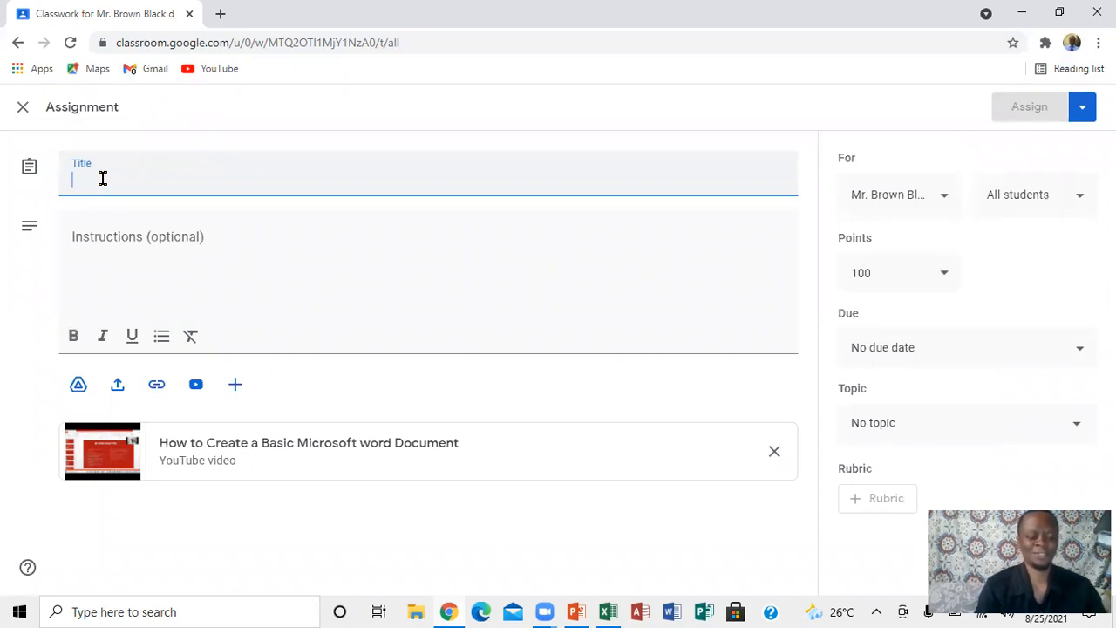
{"action": "type", "text": "M"}
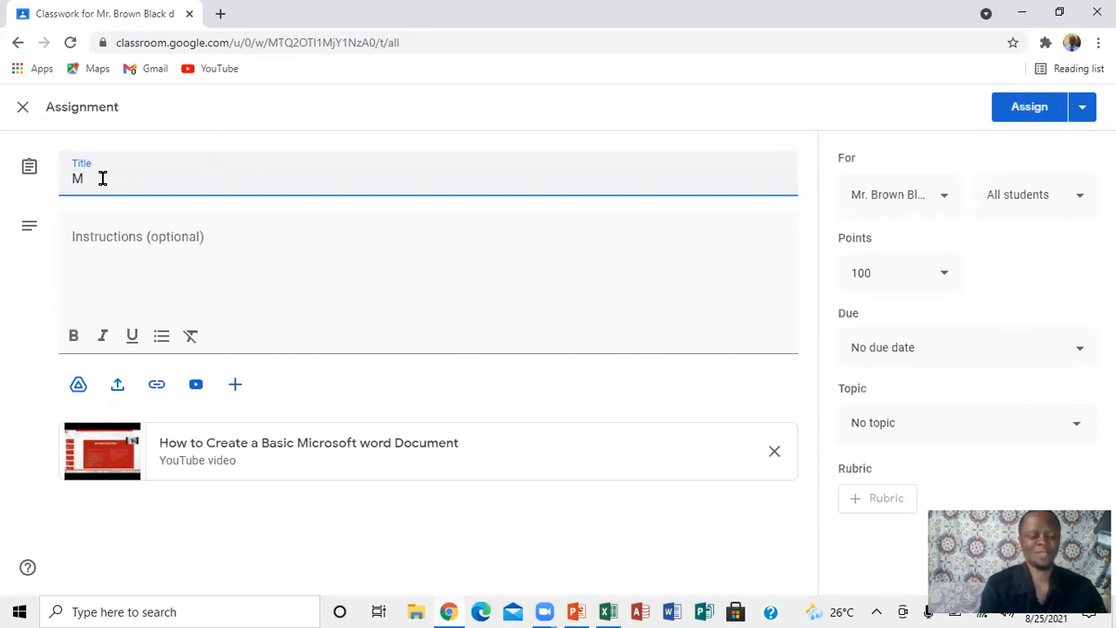
{"action": "type", "text": "s word"}
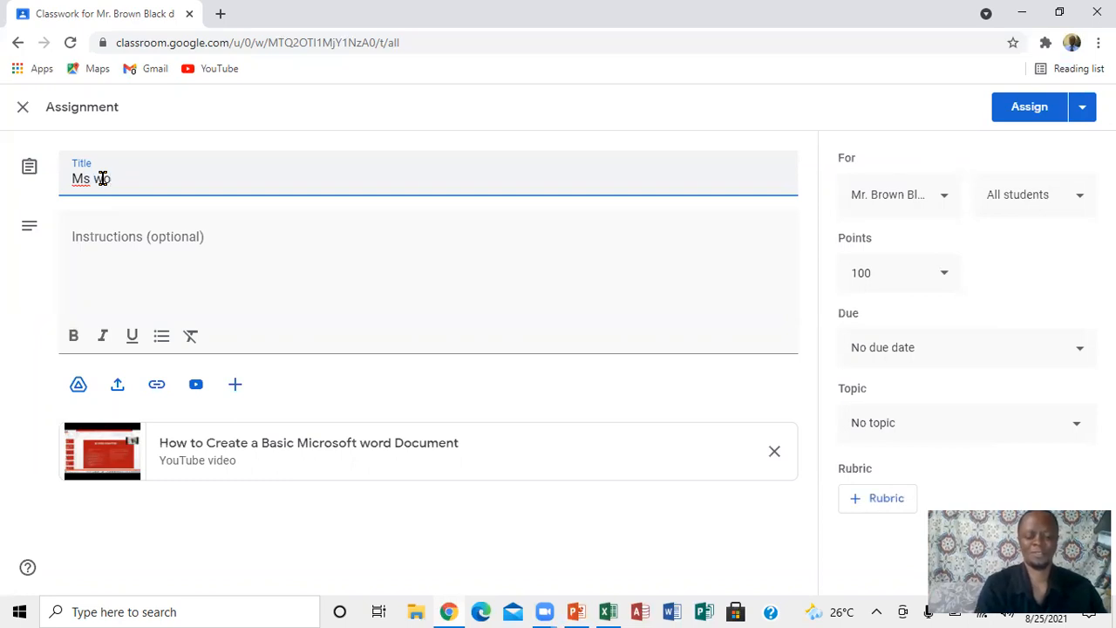
Step: Enter the assignment instructions "Watch the video below for test next week"
{"action": "left_click", "coordinate": [112, 236]}
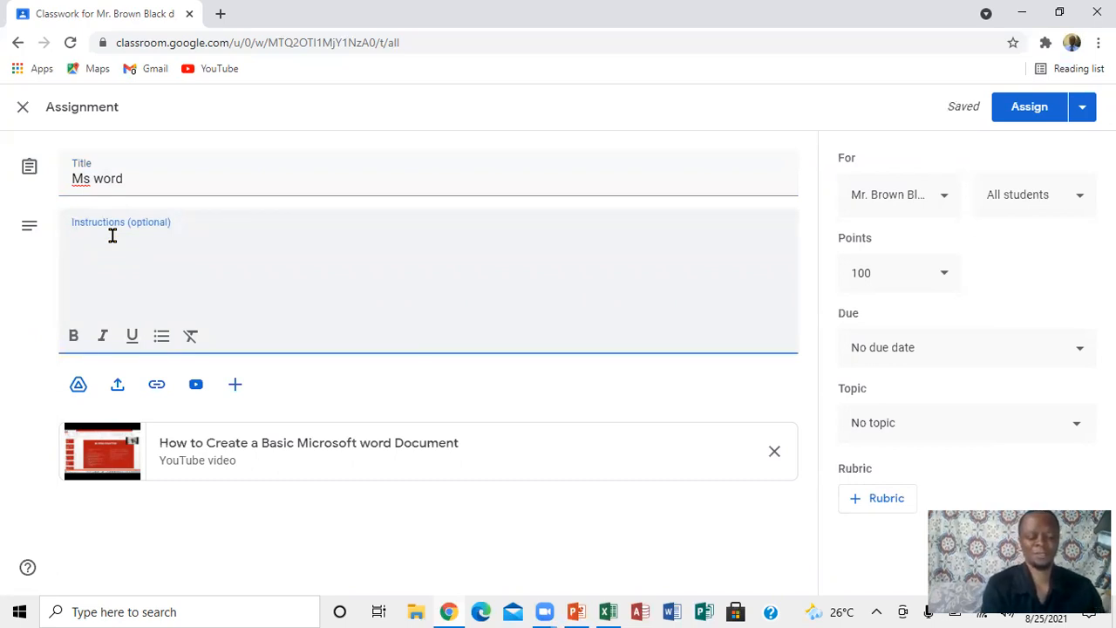
{"action": "type", "text": "atch the"}
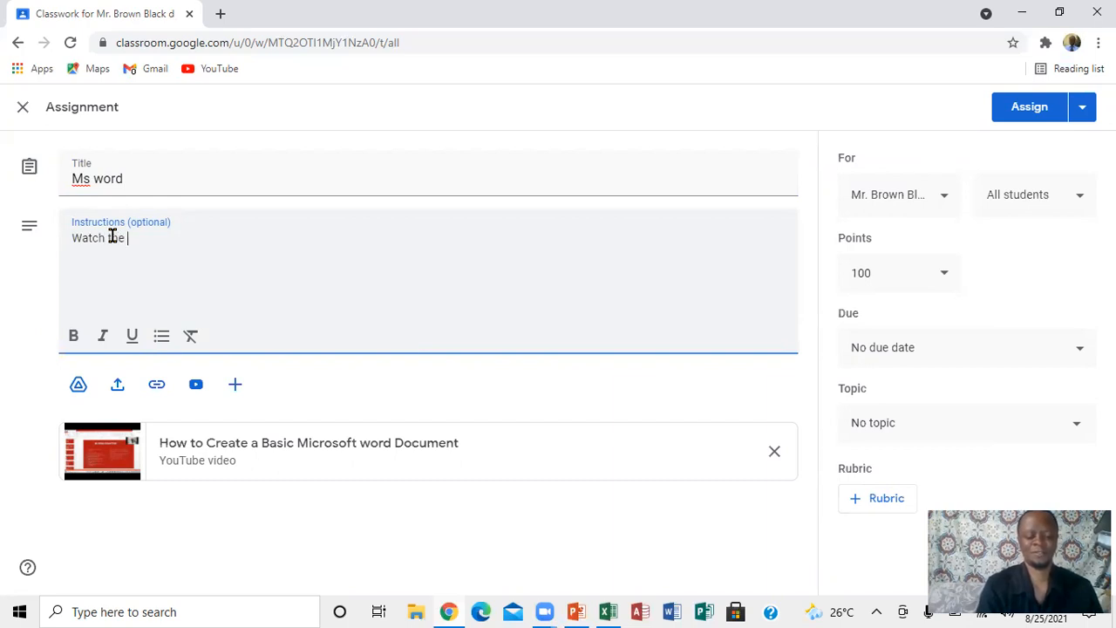
{"action": "type", "text": " f"}
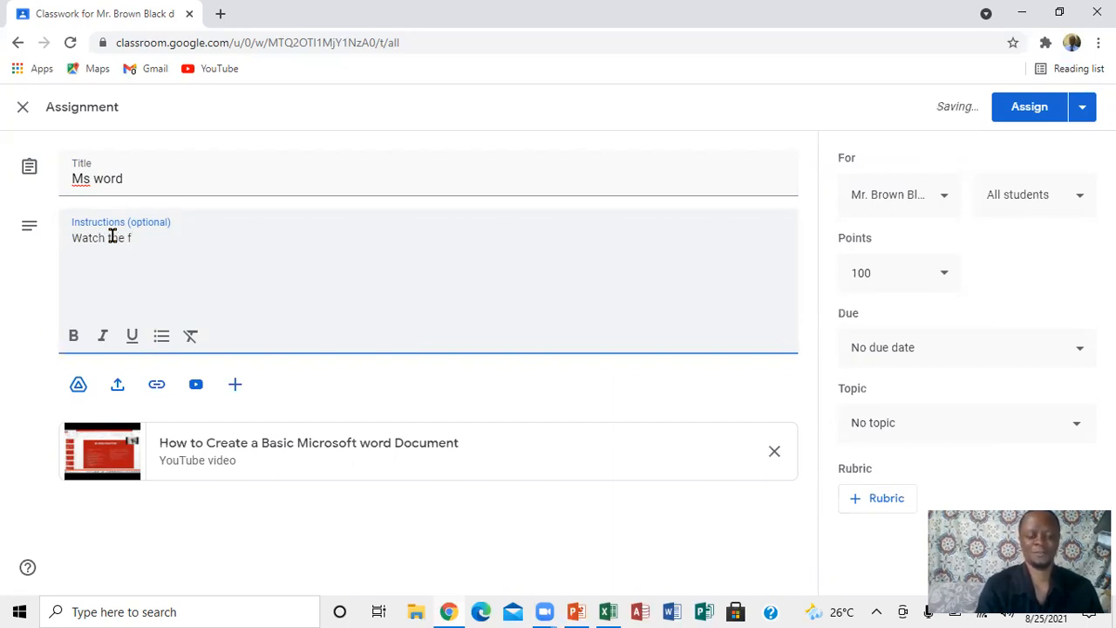
{"action": "key", "text": "BackSpace"}
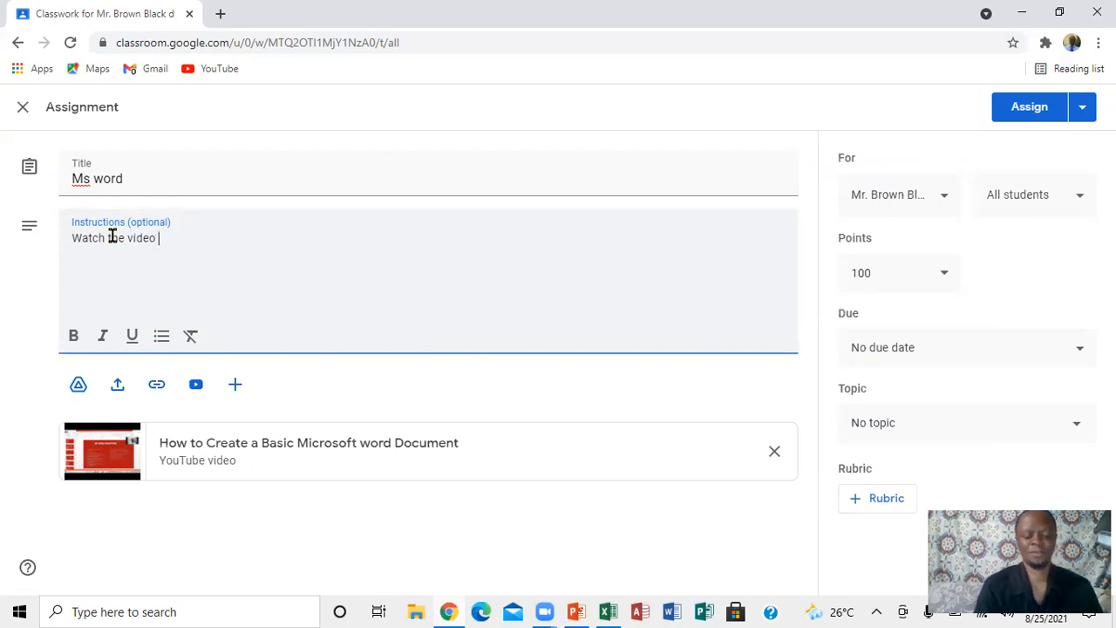
{"action": "type", "text": "video below for test next week"}
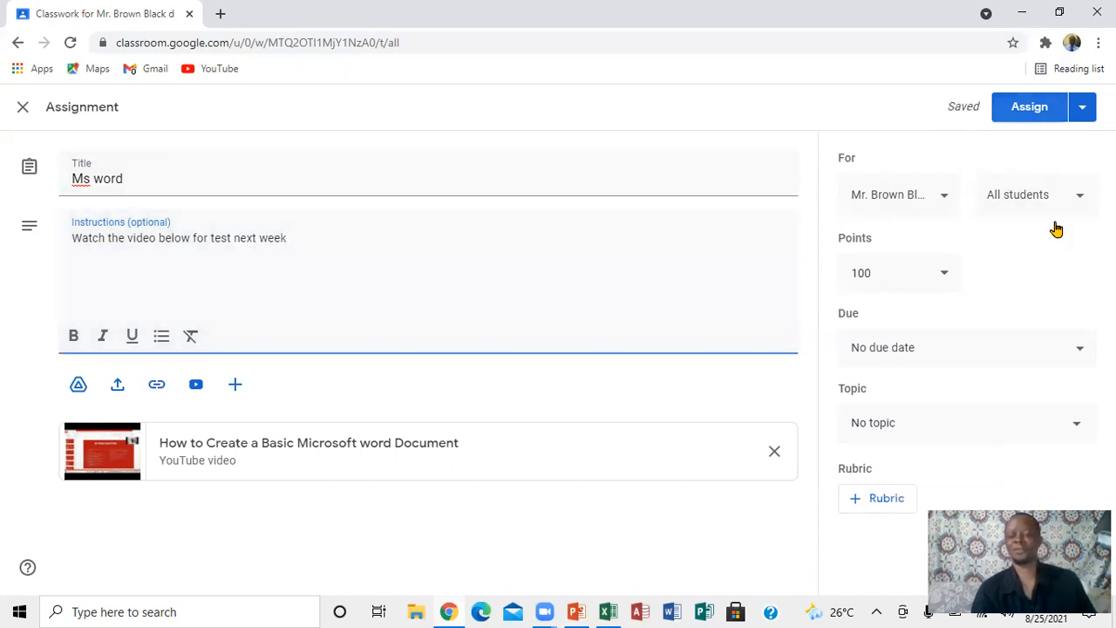
Step: Put the assignment under the Computer topic and assign it to all students
{"action": "left_click", "coordinate": [1076, 431]}
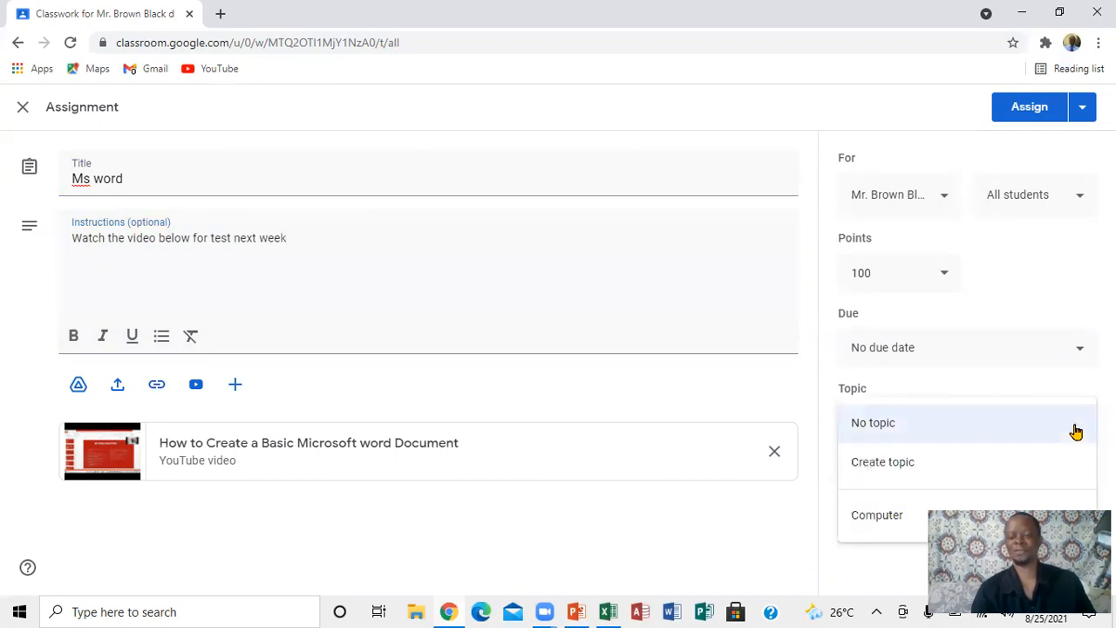
{"action": "left_click", "coordinate": [870, 516]}
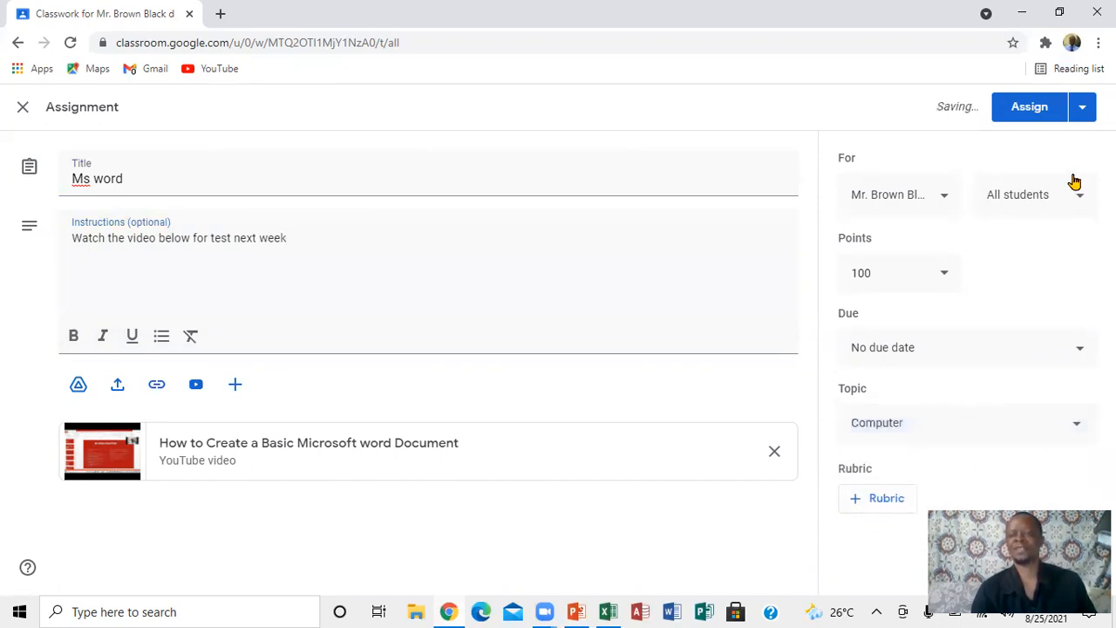
{"action": "left_click", "coordinate": [1082, 111]}
{"action": "left_click", "coordinate": [1025, 112]}
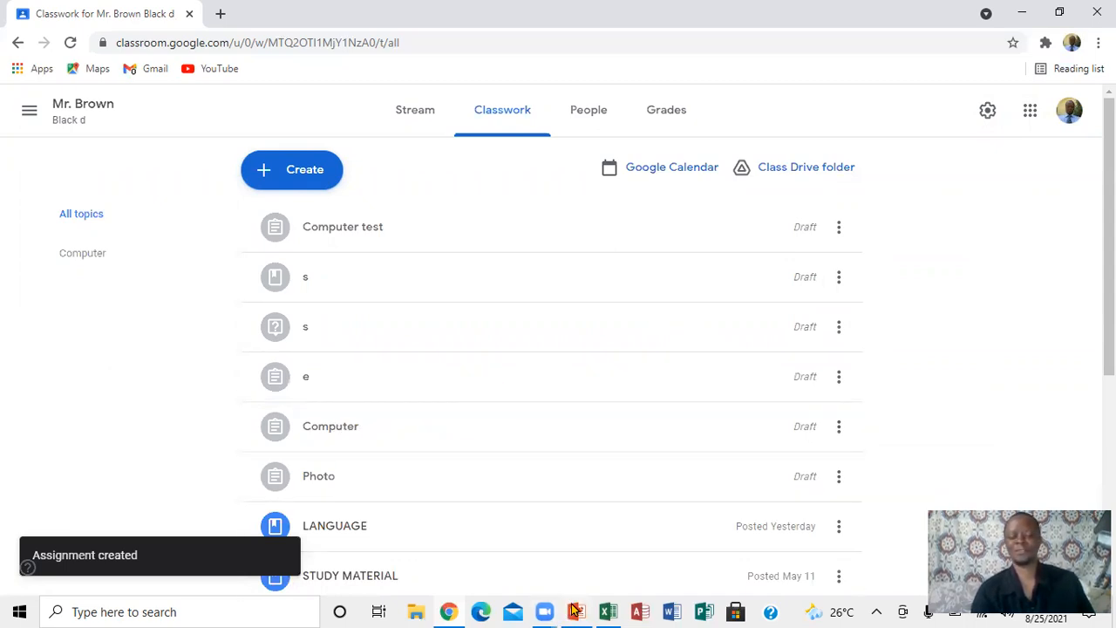
Step: Check the PowerPoint presentation, and create another blank assignment back in Google Classroom
{"action": "mouse_move", "coordinate": [576, 610]}
{"action": "left_click", "coordinate": [590, 527]}
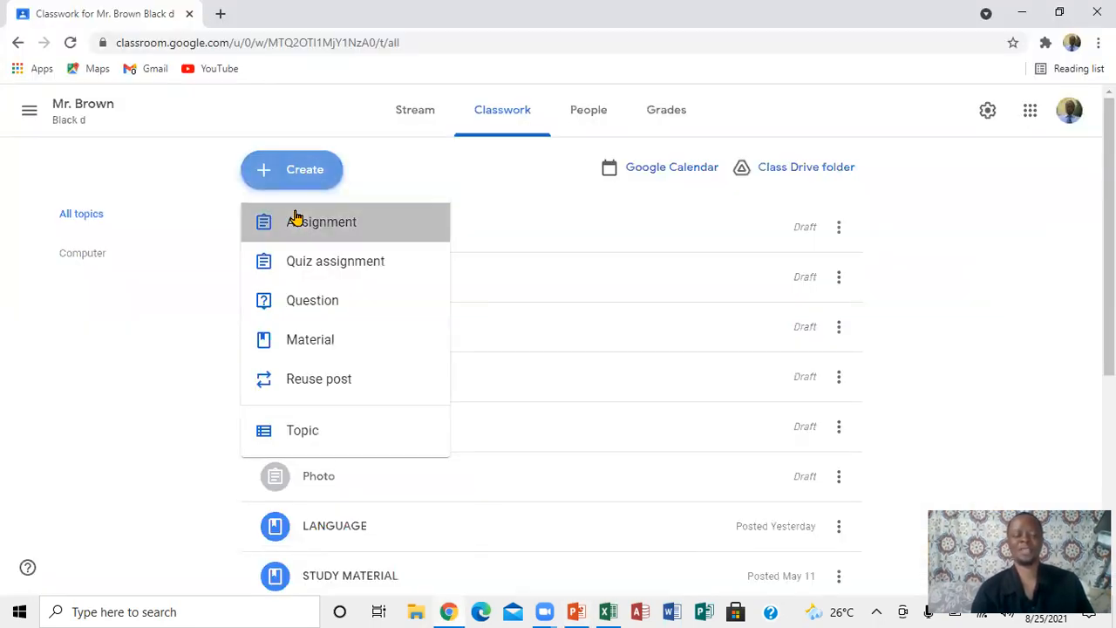
{"action": "left_click", "coordinate": [295, 218]}
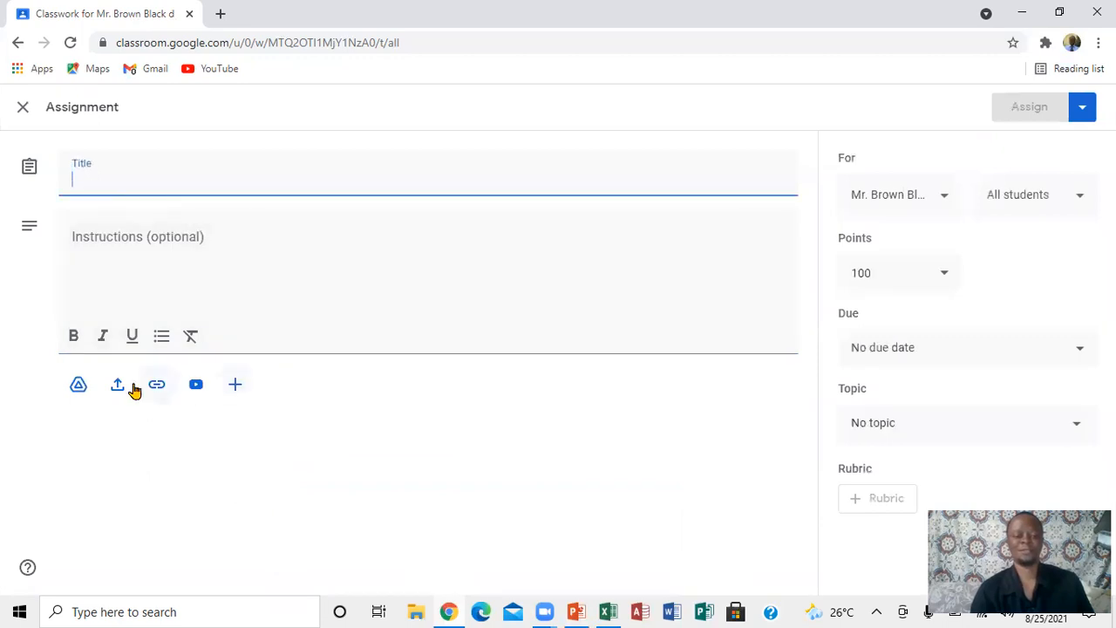
Step: Upload the Capture image from the Desktop folder as an attachment to the assignment
{"action": "left_click", "coordinate": [117, 385]}
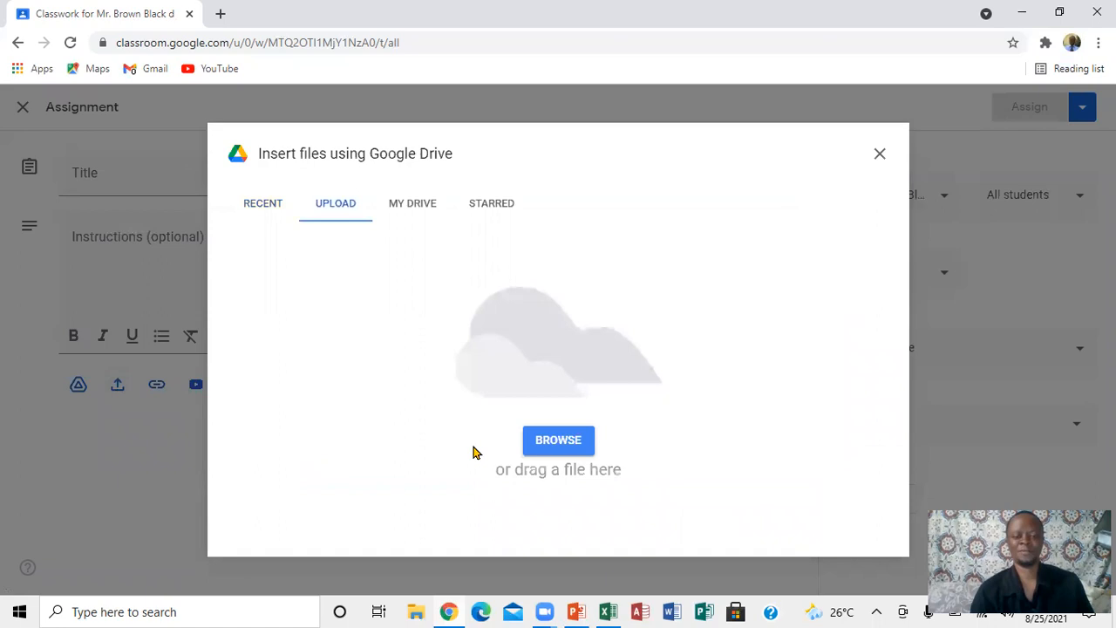
{"action": "left_click", "coordinate": [574, 445]}
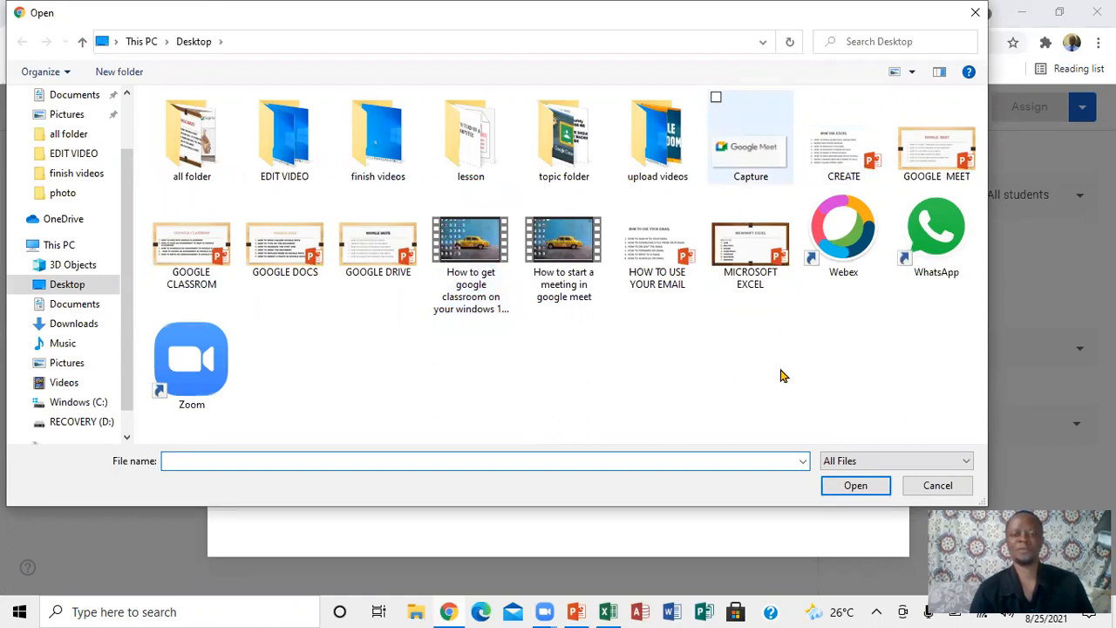
{"action": "left_click", "coordinate": [752, 108]}
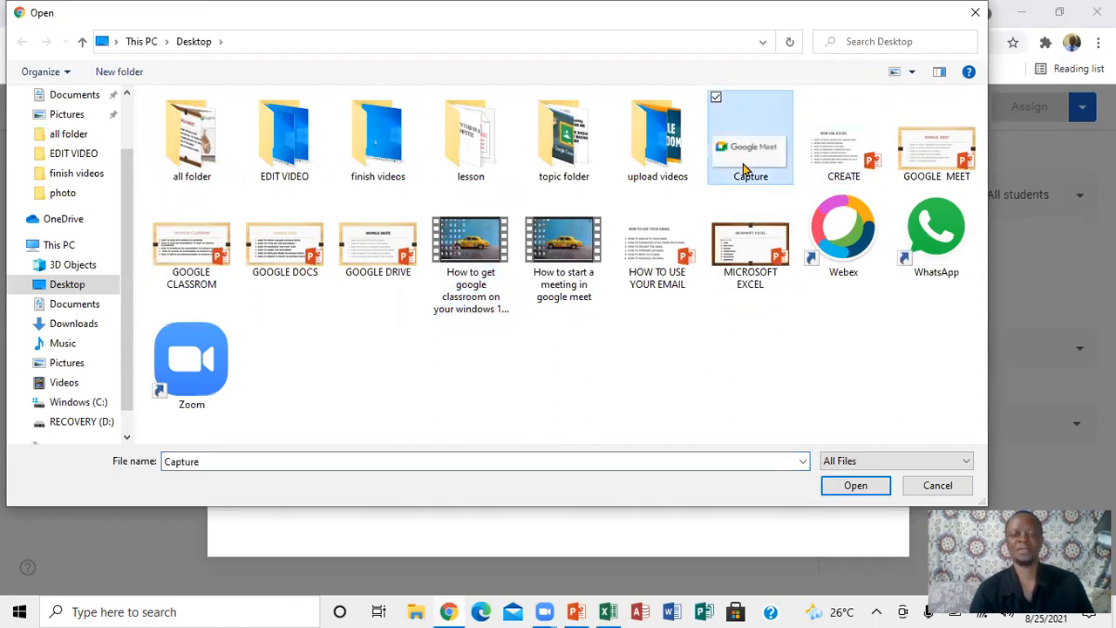
{"action": "left_click", "coordinate": [855, 485]}
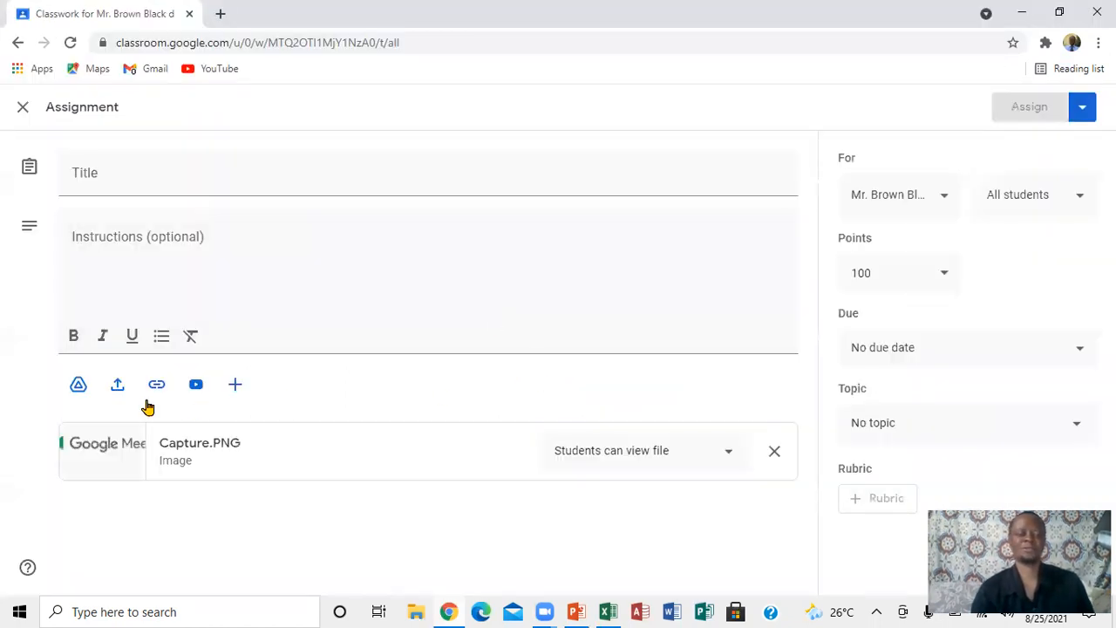
Step: Title the assignment with the attached image "Photo"
{"action": "left_click", "coordinate": [106, 177]}
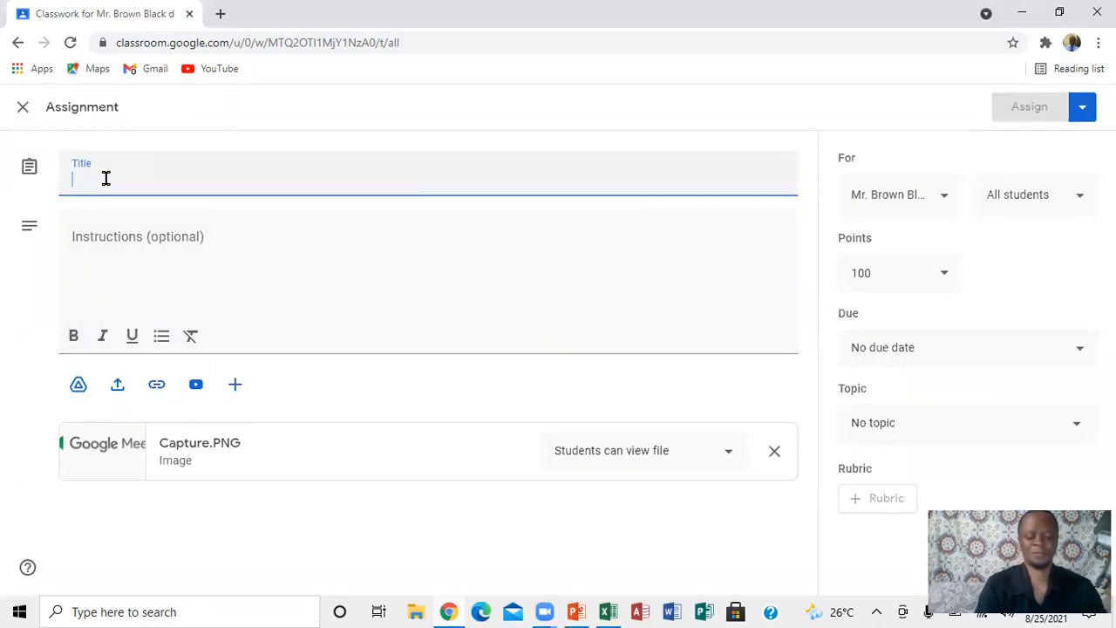
{"action": "type", "text": "Pho"}
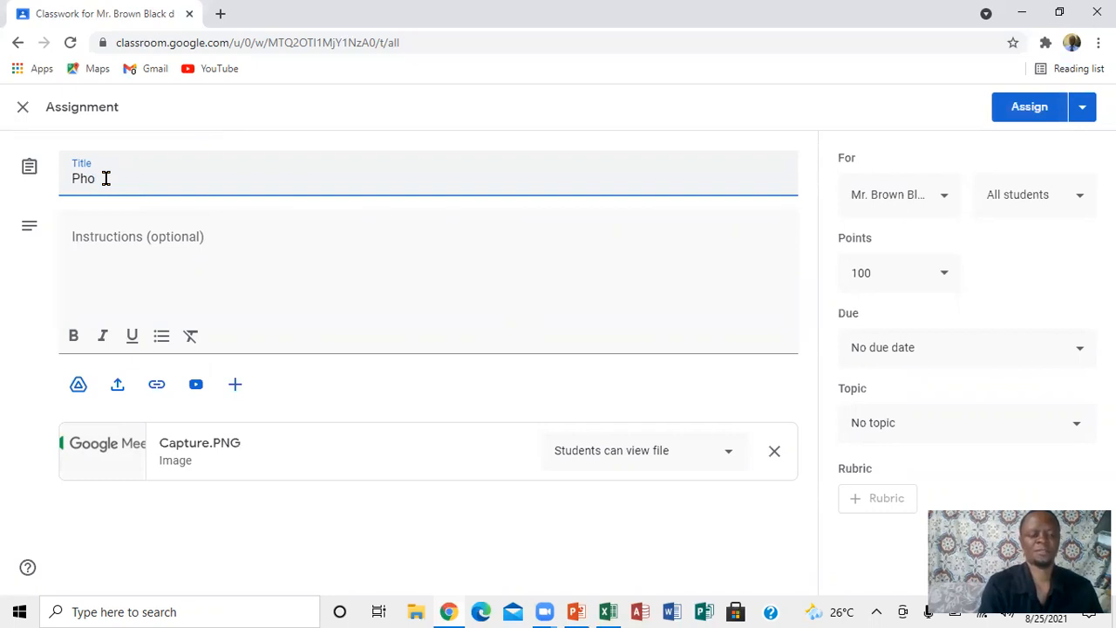
{"action": "type", "text": "to"}
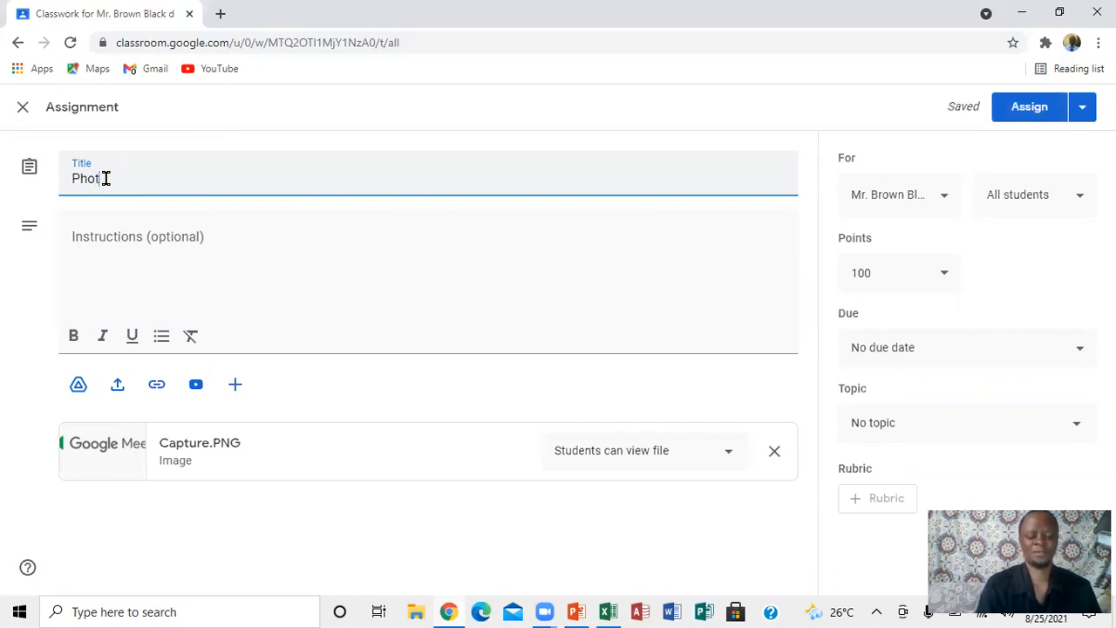
Step: Enter the instructions "ebserve the photo below" for the Photo assignment and put it under the Computer topic
{"action": "left_click", "coordinate": [92, 233]}
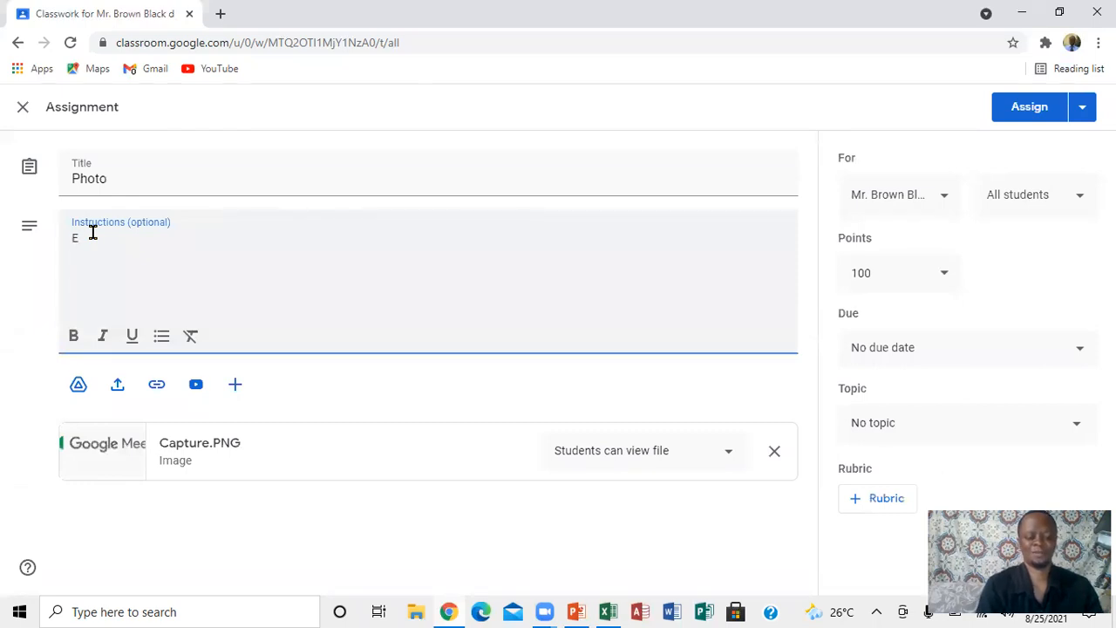
{"action": "key", "text": "BackSpace"}
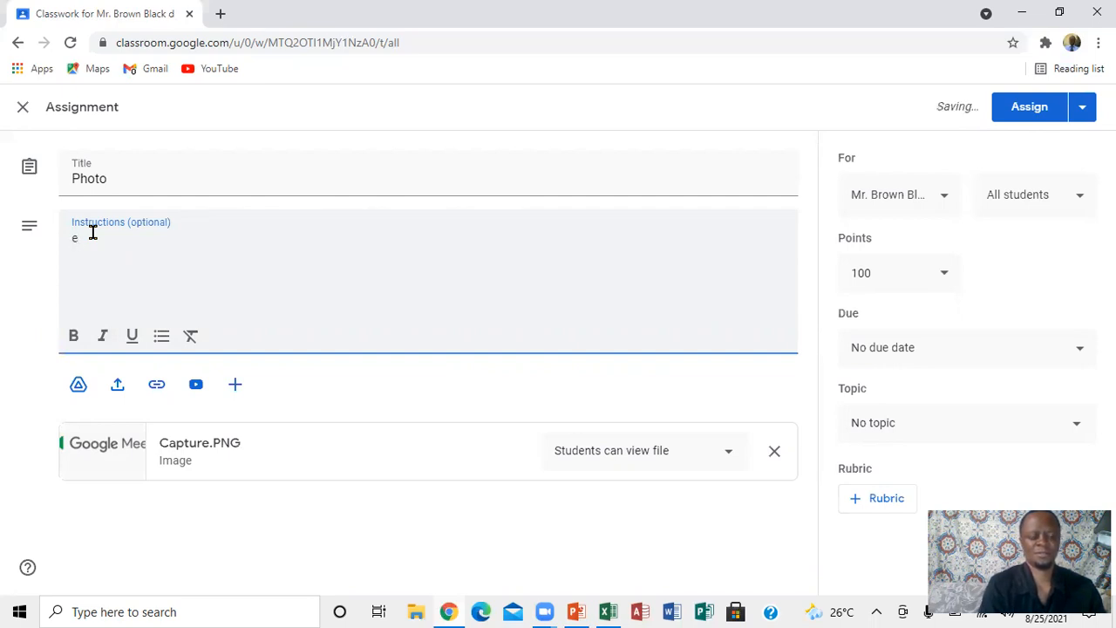
{"action": "type", "text": "serve"}
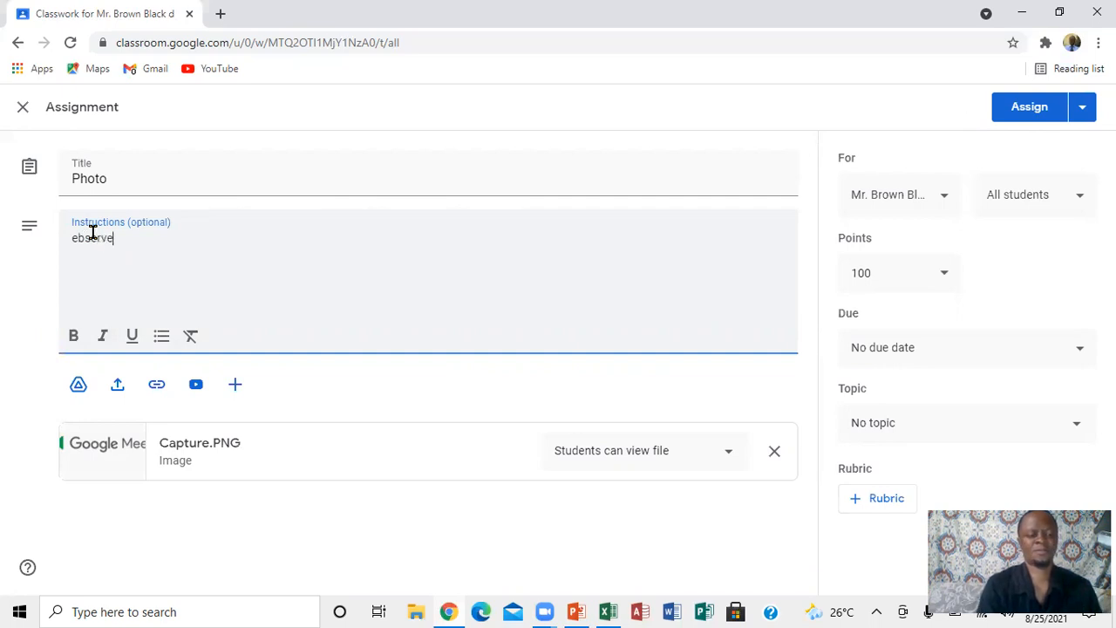
{"action": "type", "text": " the pho"}
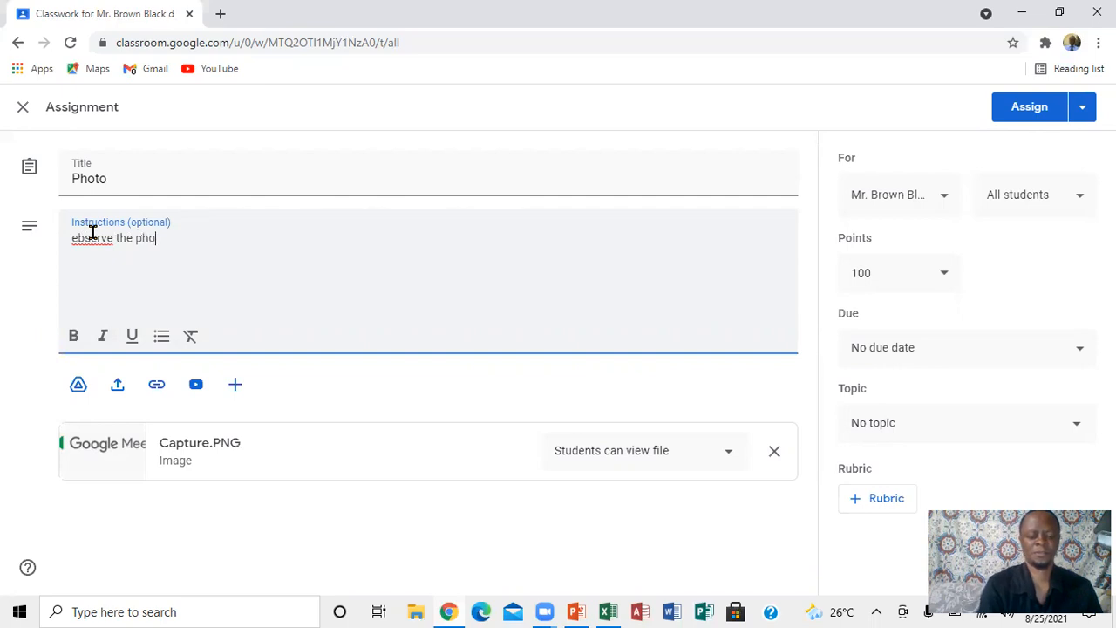
{"action": "type", "text": "to below"}
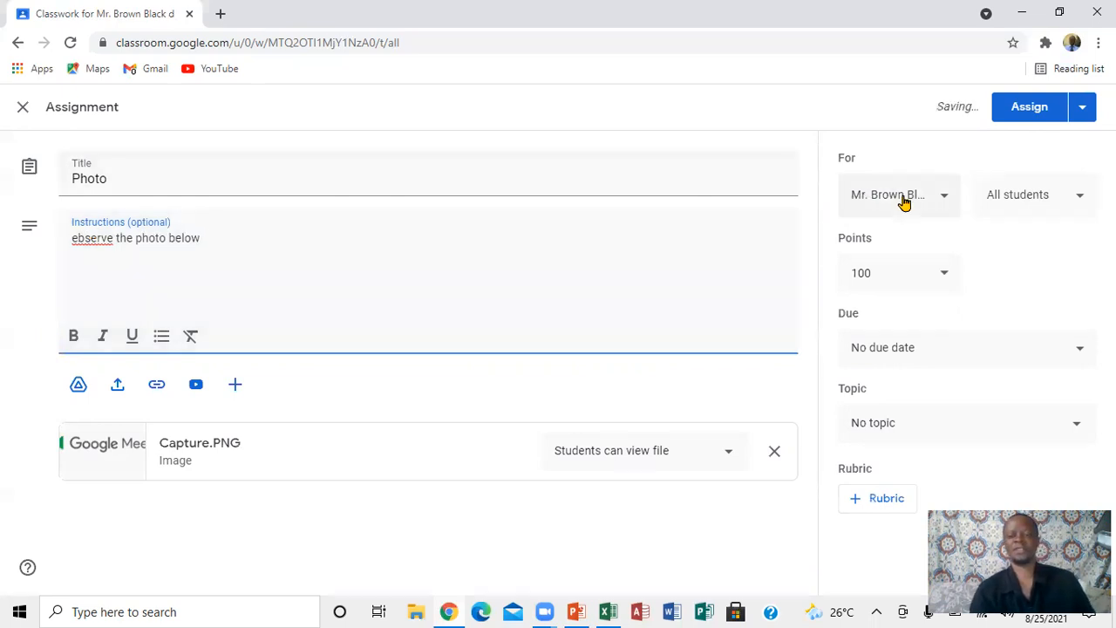
{"action": "left_click", "coordinate": [1079, 426]}
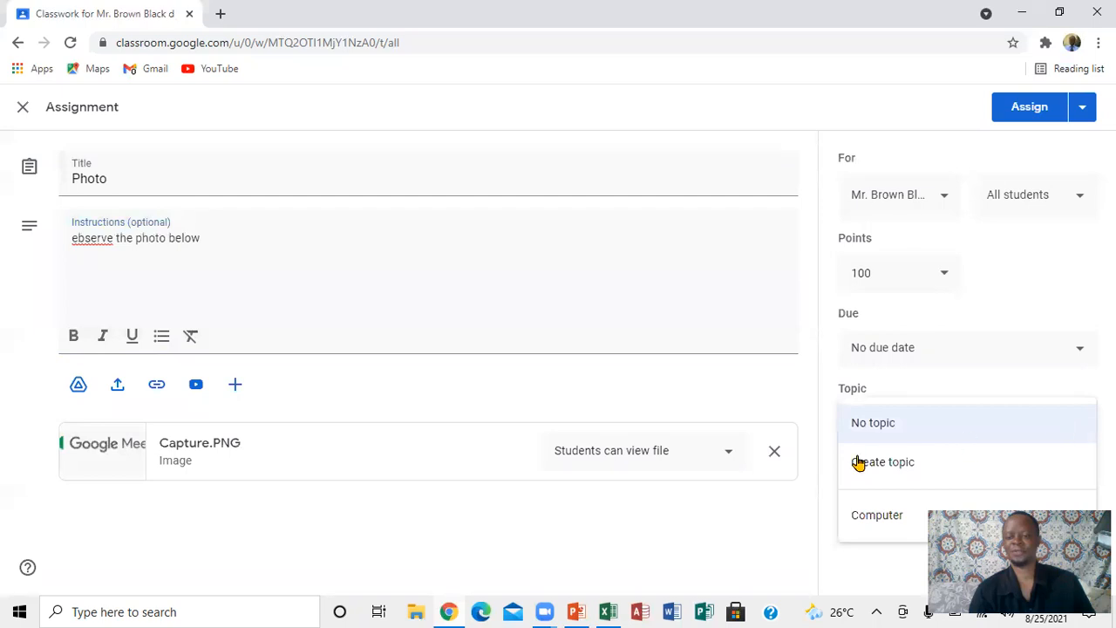
{"action": "left_click", "coordinate": [867, 516]}
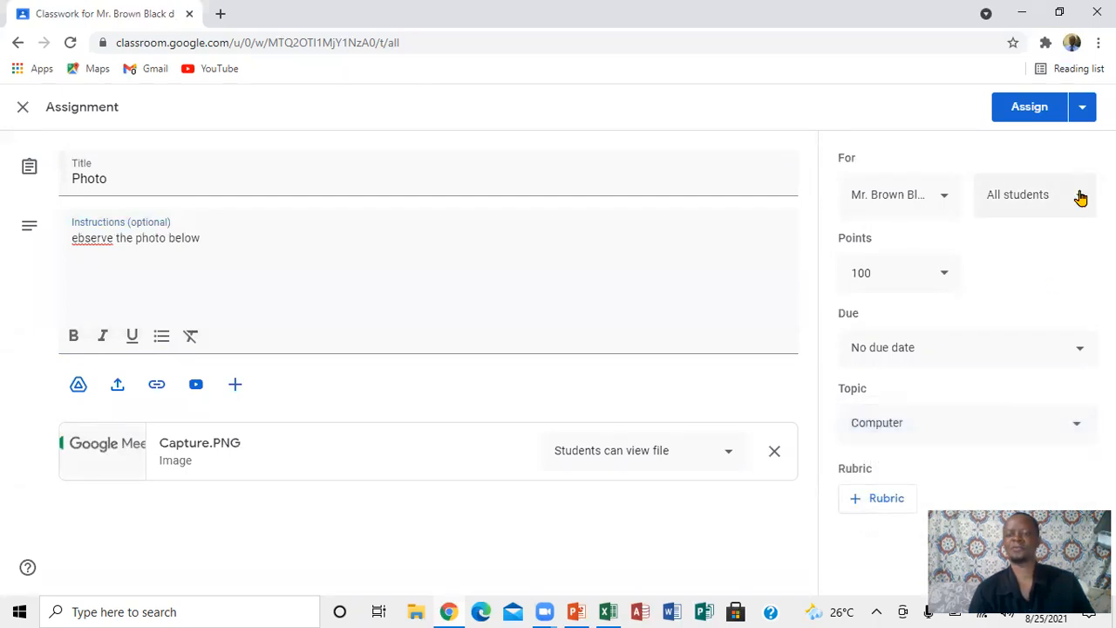
Step: Schedule the Photo assignment for Aug 28, 2021 at 8:00 AM
{"action": "left_click", "coordinate": [1083, 110]}
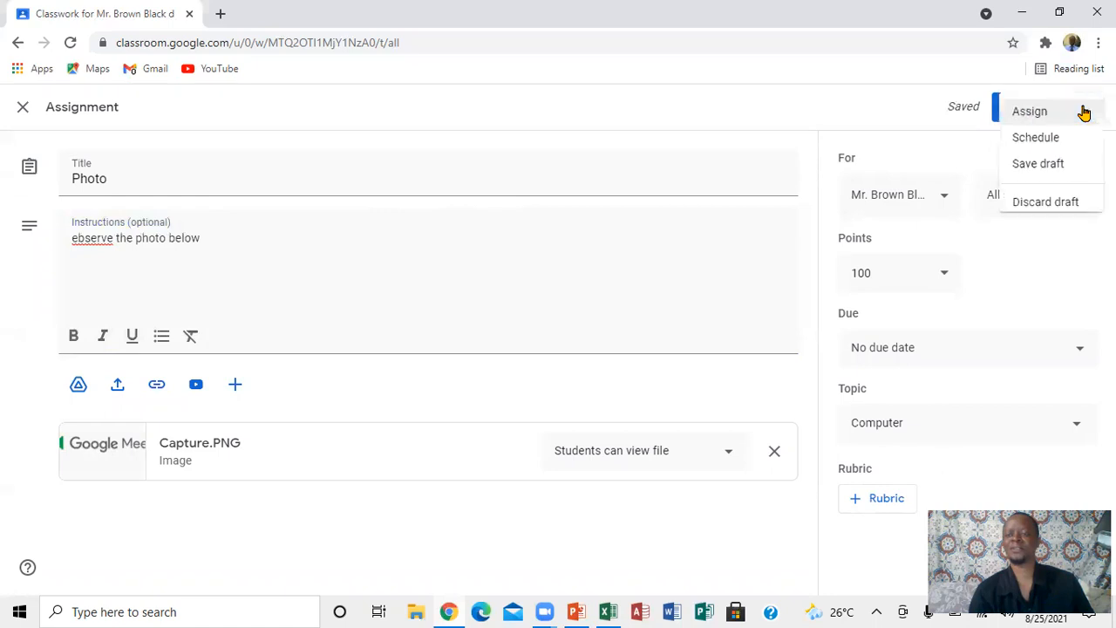
{"action": "left_click", "coordinate": [1036, 139]}
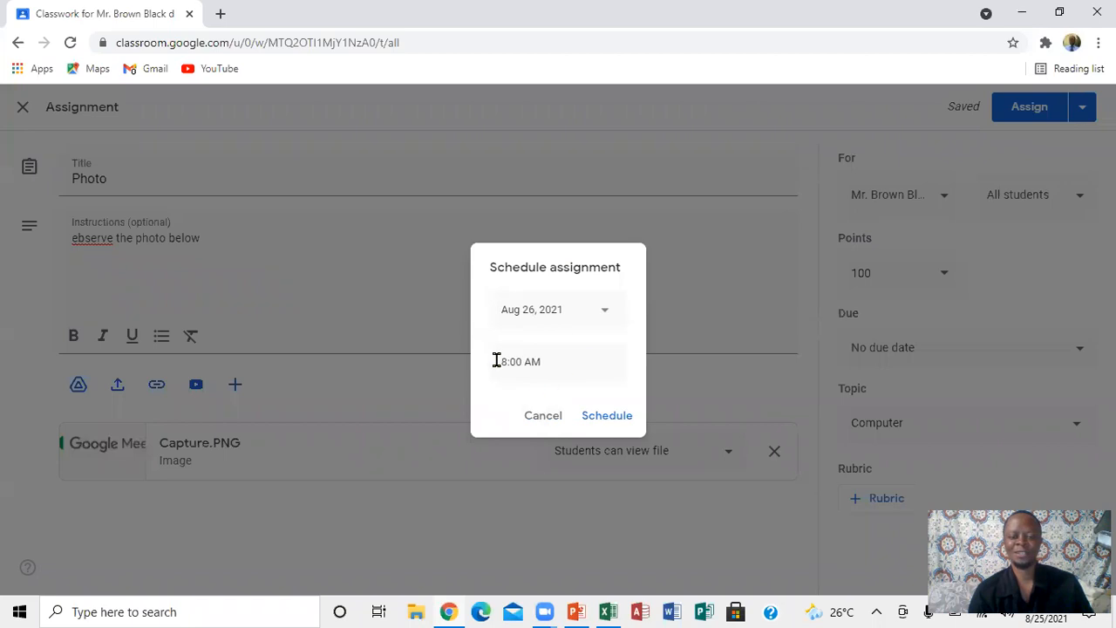
{"action": "left_click", "coordinate": [607, 314]}
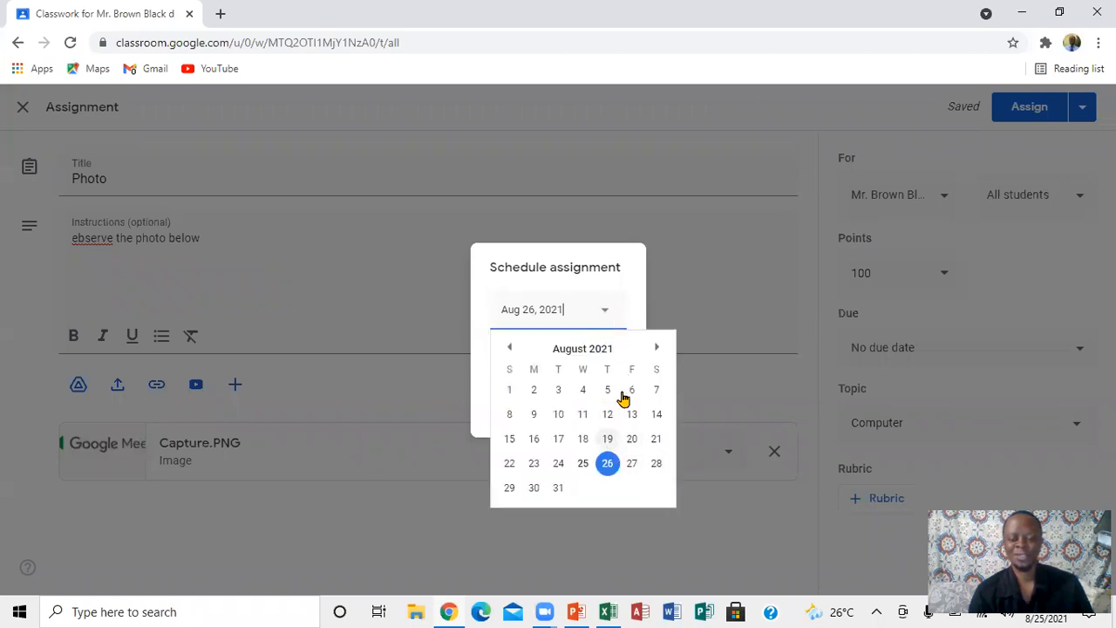
{"action": "left_click", "coordinate": [656, 464]}
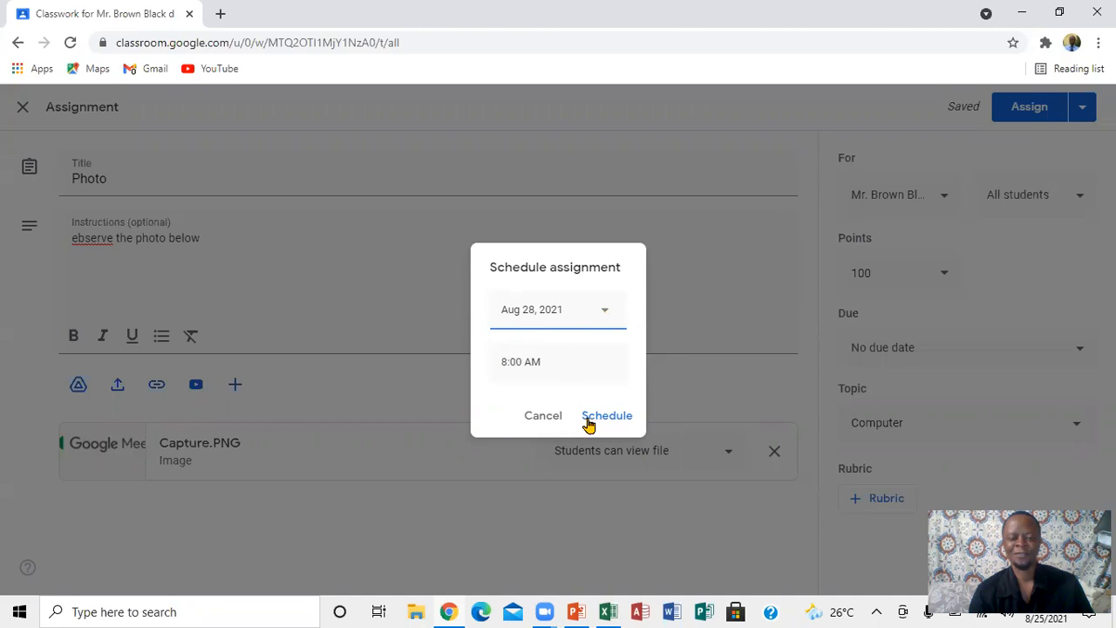
{"action": "left_click", "coordinate": [619, 422]}
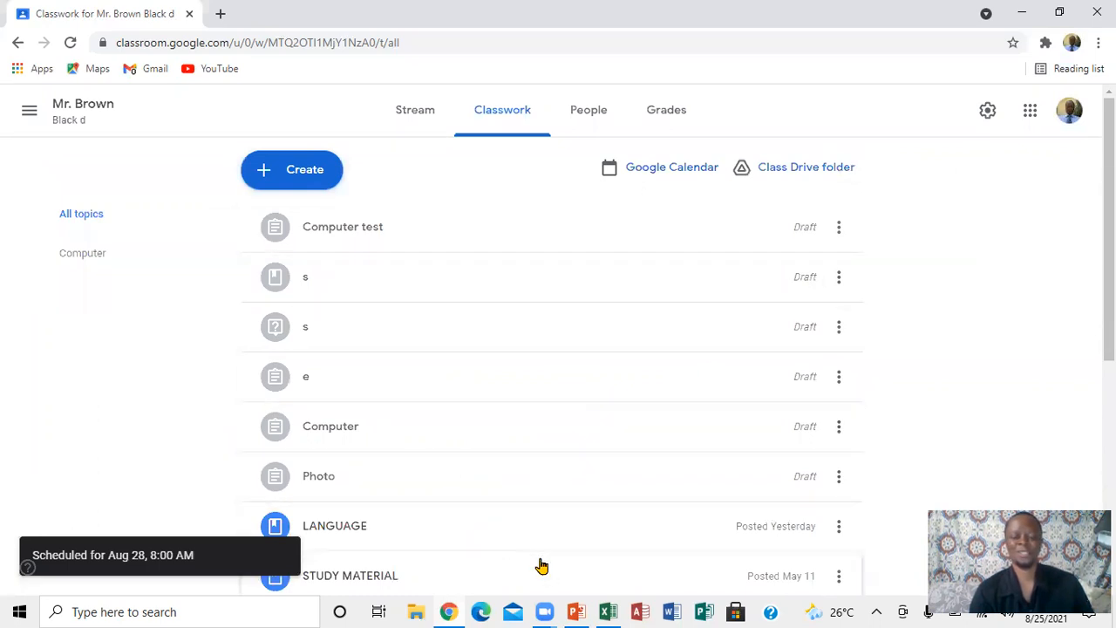
Step: Check the topic list in the PowerPoint presentation, and open the class Stream back in Google Classroom
{"action": "mouse_move", "coordinate": [577, 610]}
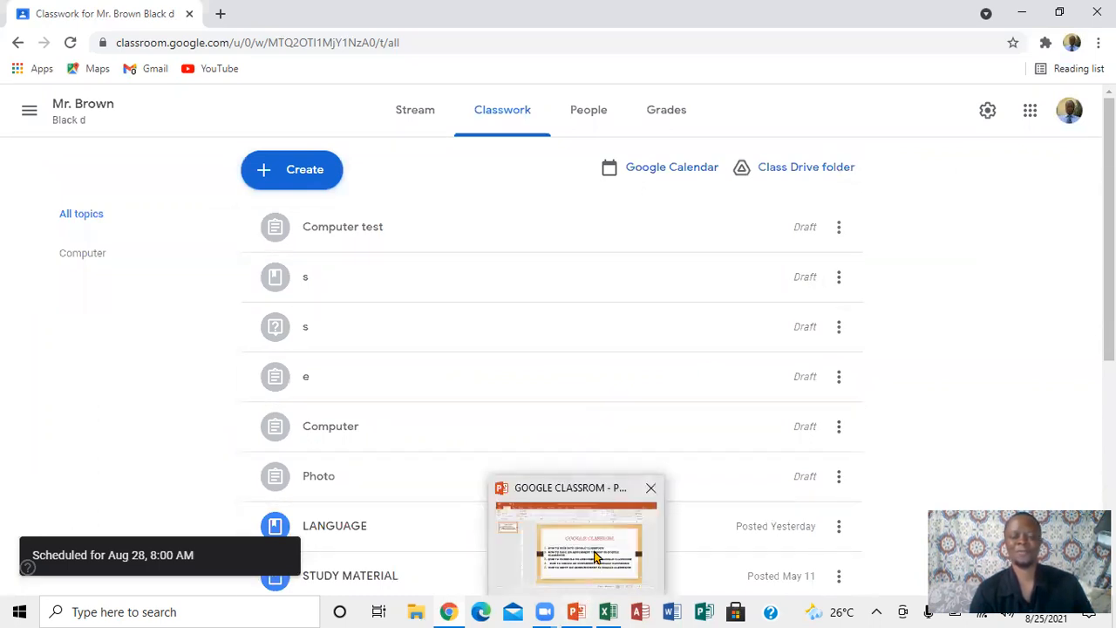
{"action": "left_click", "coordinate": [597, 557]}
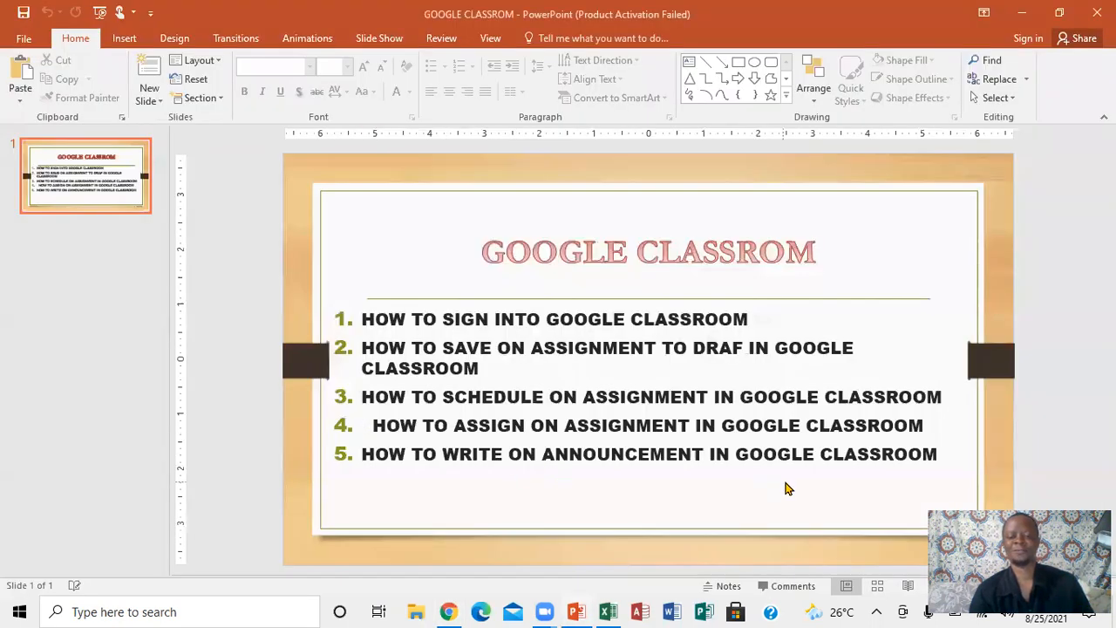
{"action": "left_click", "coordinate": [448, 611]}
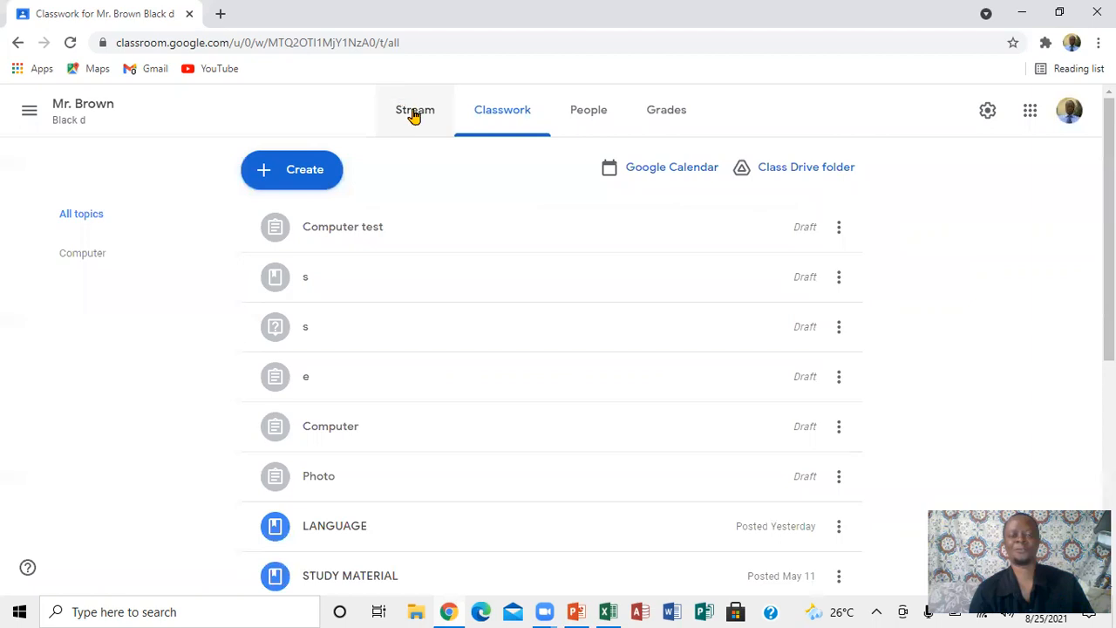
{"action": "left_click", "coordinate": [415, 116]}
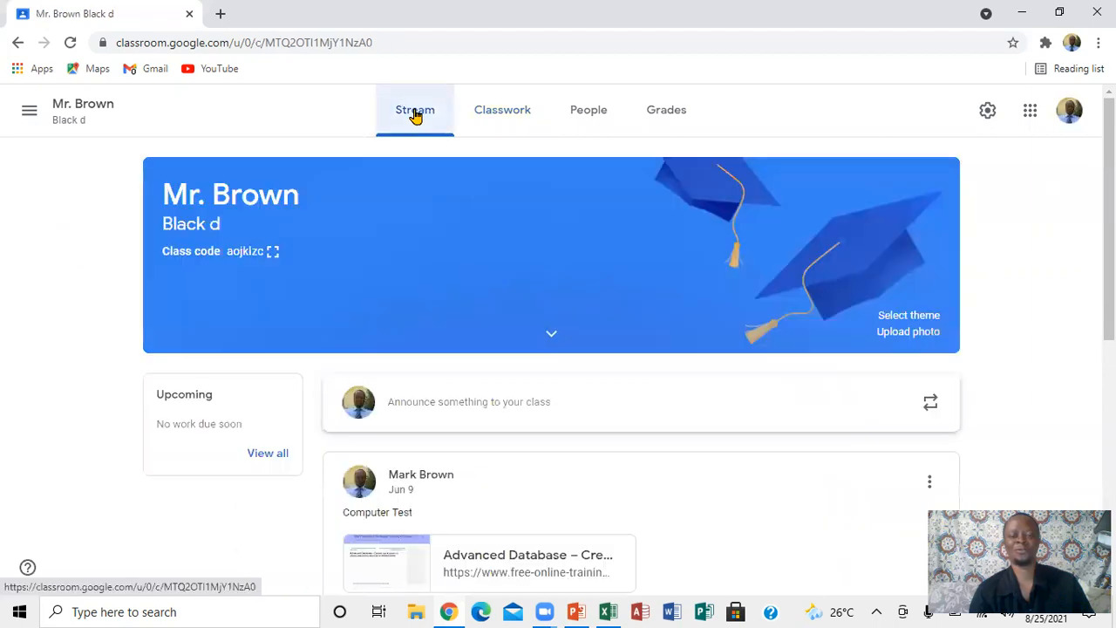
Step: Write the announcement "Welcome to class today" for all students, correcting the misspelled word, and post it to the class stream
{"action": "left_click", "coordinate": [425, 402]}
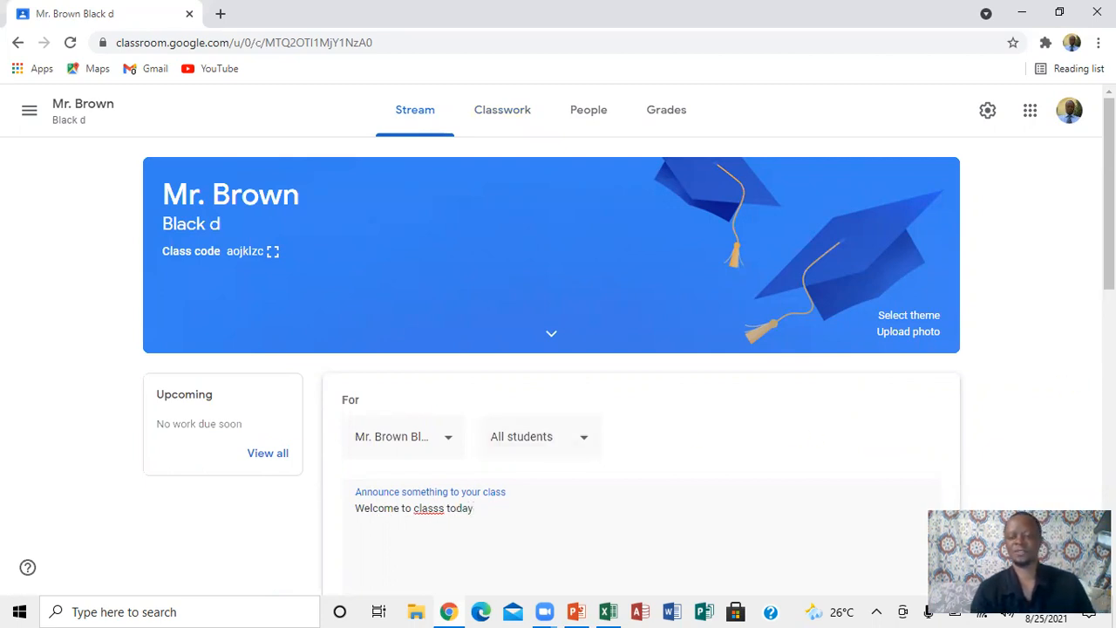
{"action": "scroll", "coordinate": [764, 323], "scroll_direction": "down", "scroll_amount": 5}
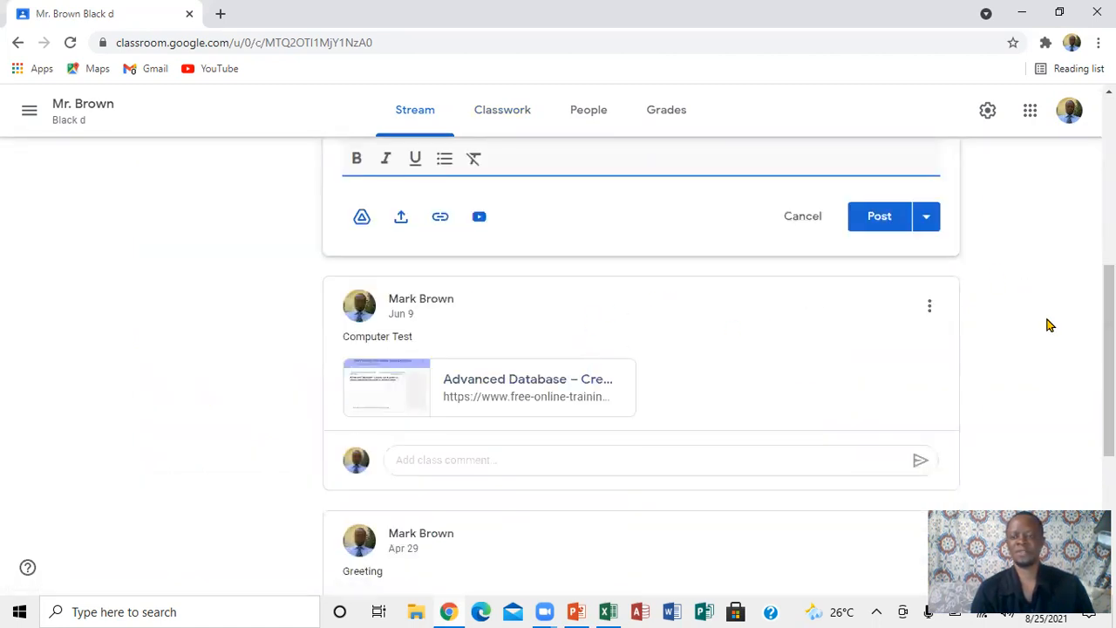
{"action": "left_click_drag", "start_coordinate": [1109, 360], "coordinate": [1109, 311]}
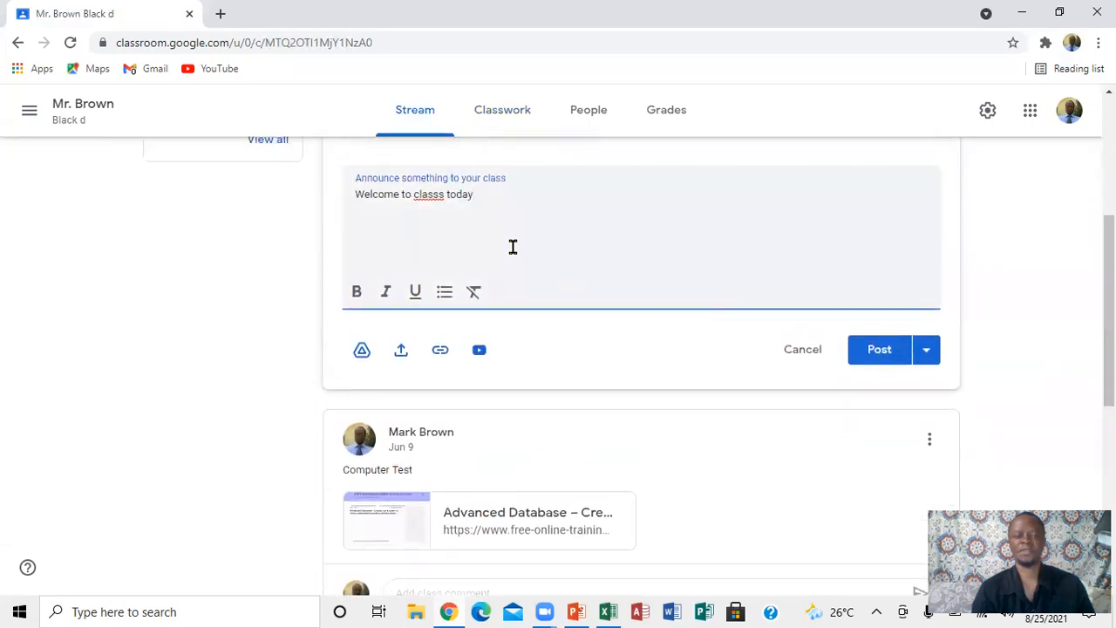
{"action": "right_click", "coordinate": [430, 196]}
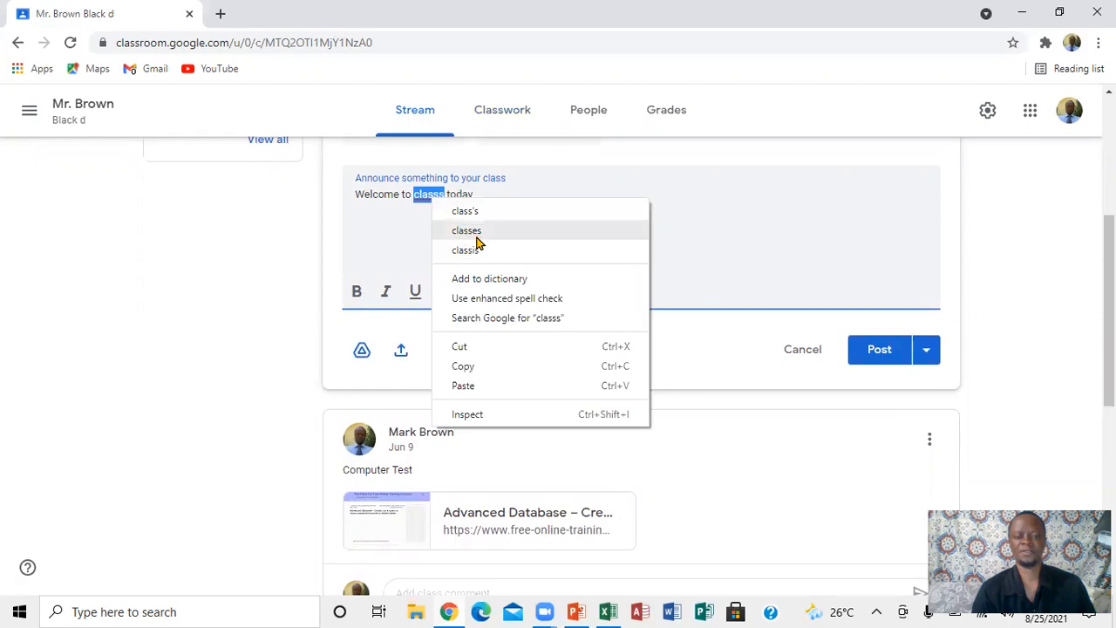
{"action": "left_click", "coordinate": [463, 212]}
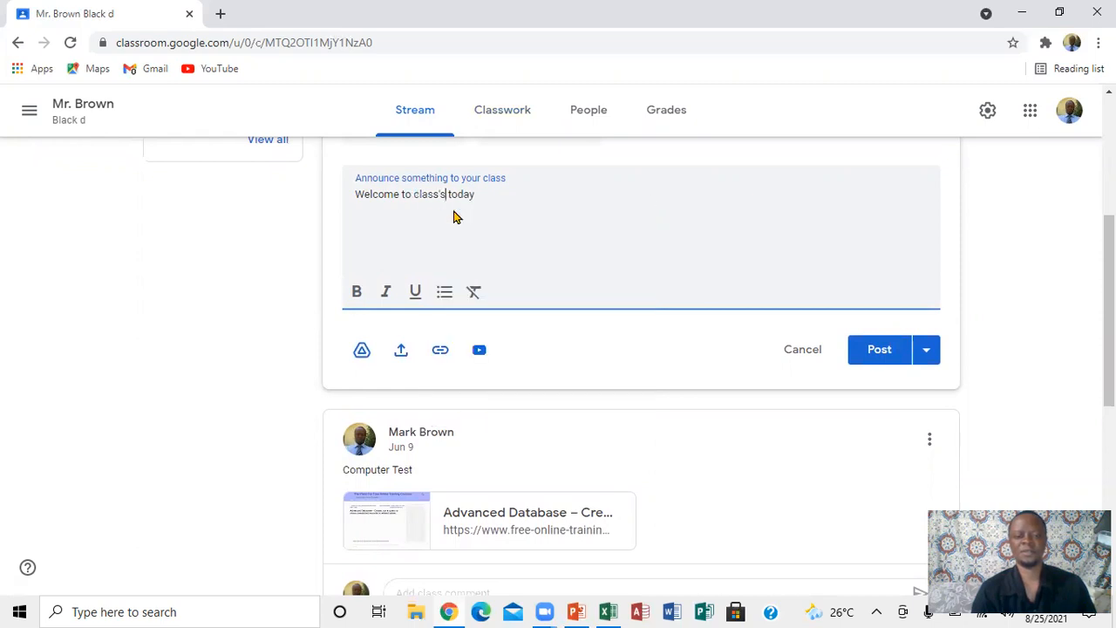
{"action": "key", "text": "BackSpace"}
{"action": "key", "text": "BackSpace"}
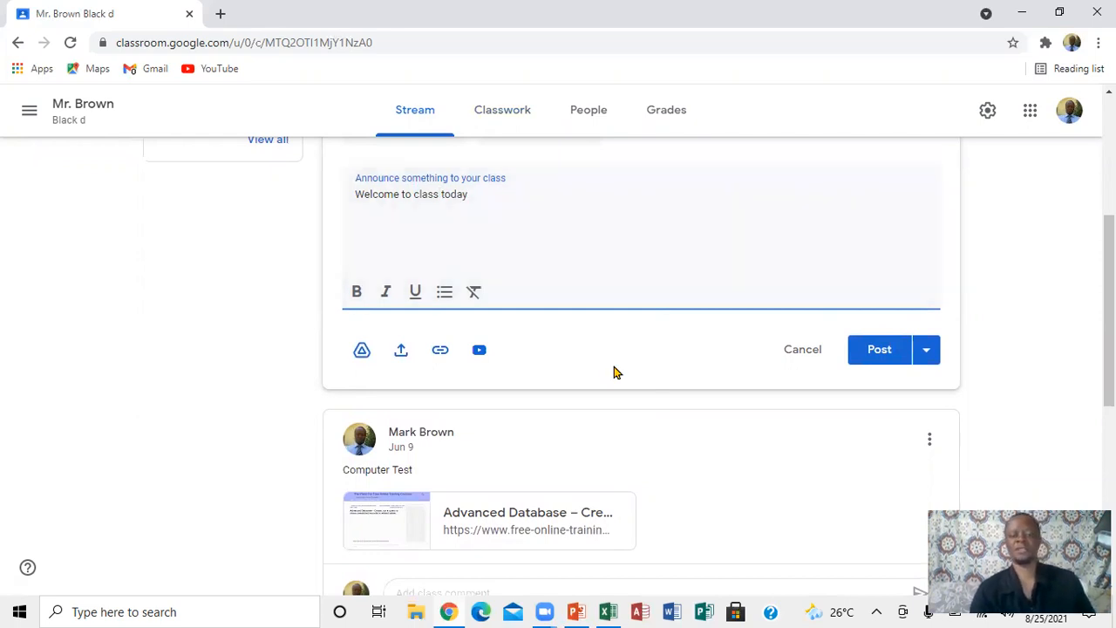
{"action": "left_click", "coordinate": [880, 350]}
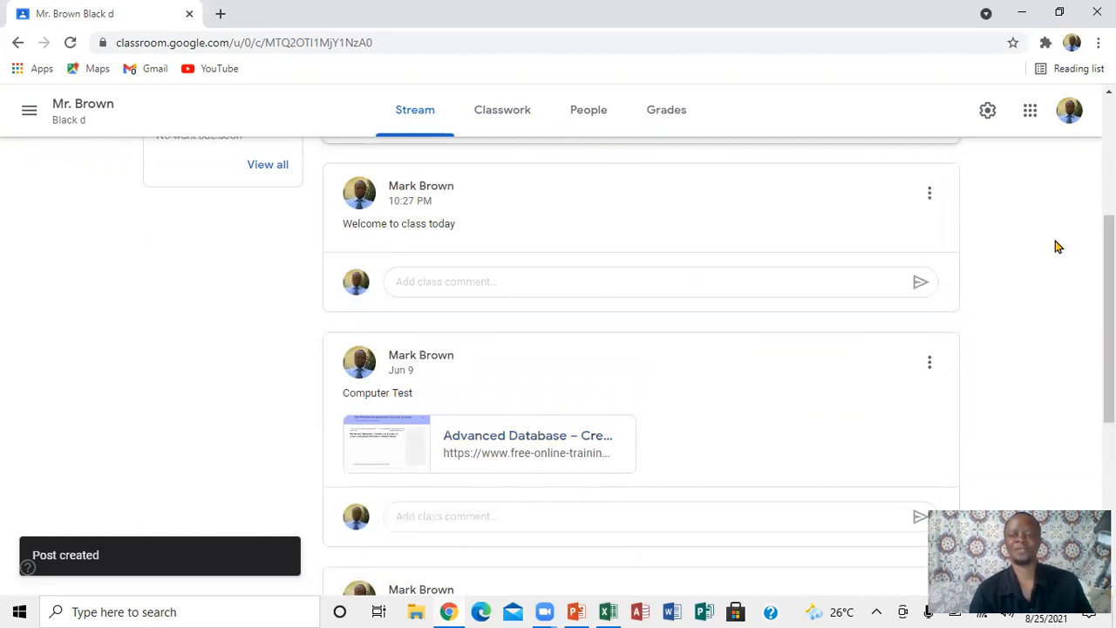
{"action": "scroll", "coordinate": [944, 536], "scroll_direction": "up", "scroll_amount": 3}
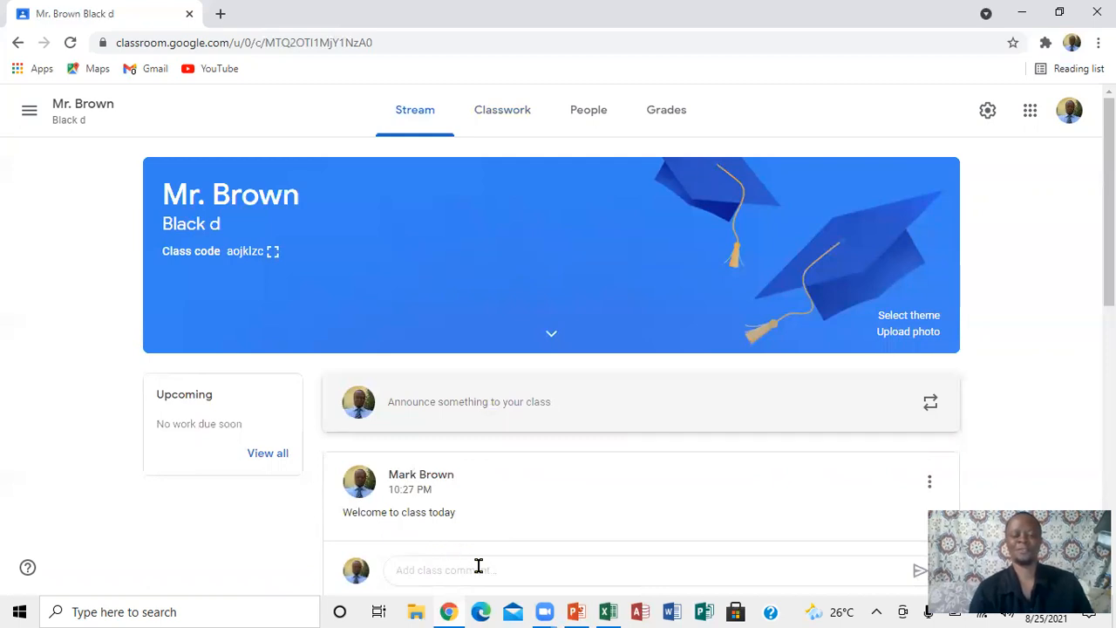
{"action": "left_click", "coordinate": [543, 611]}
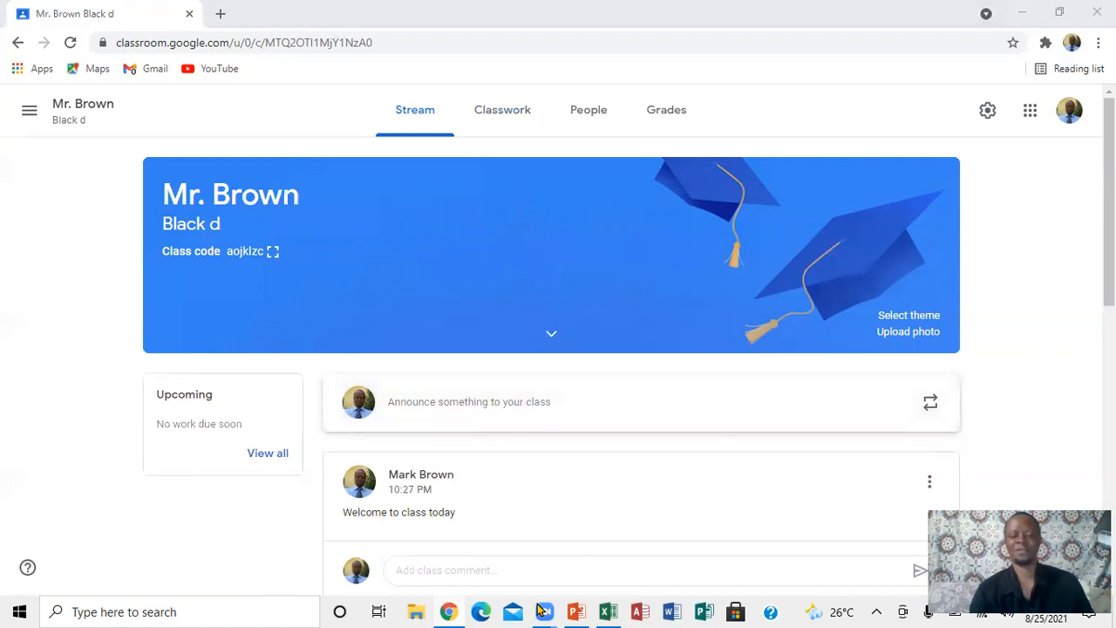